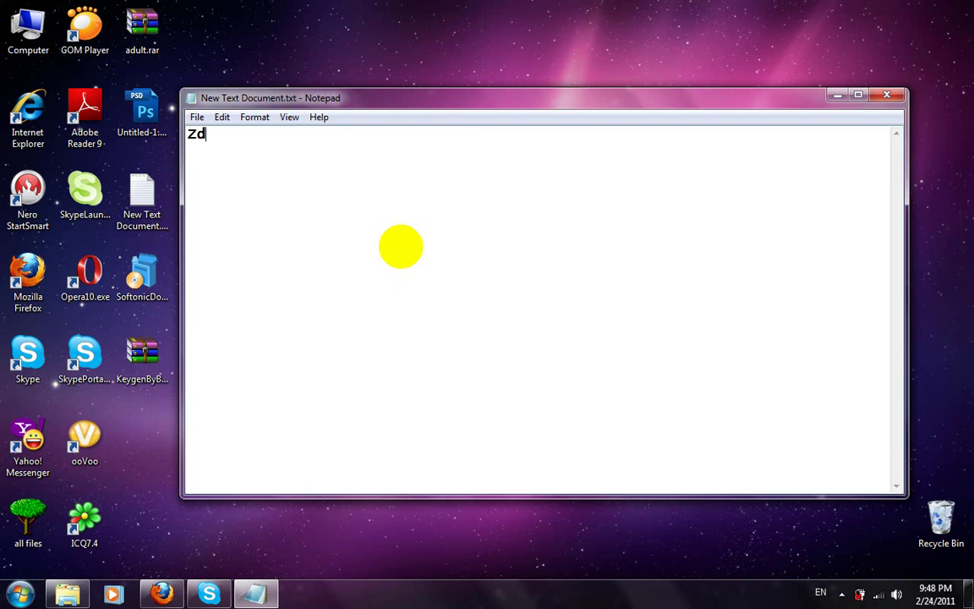
# Type the opening line about the forpslessons.at.ua admin sharing Photoshop CS5 via a program
pyautogui.write('all me var ')
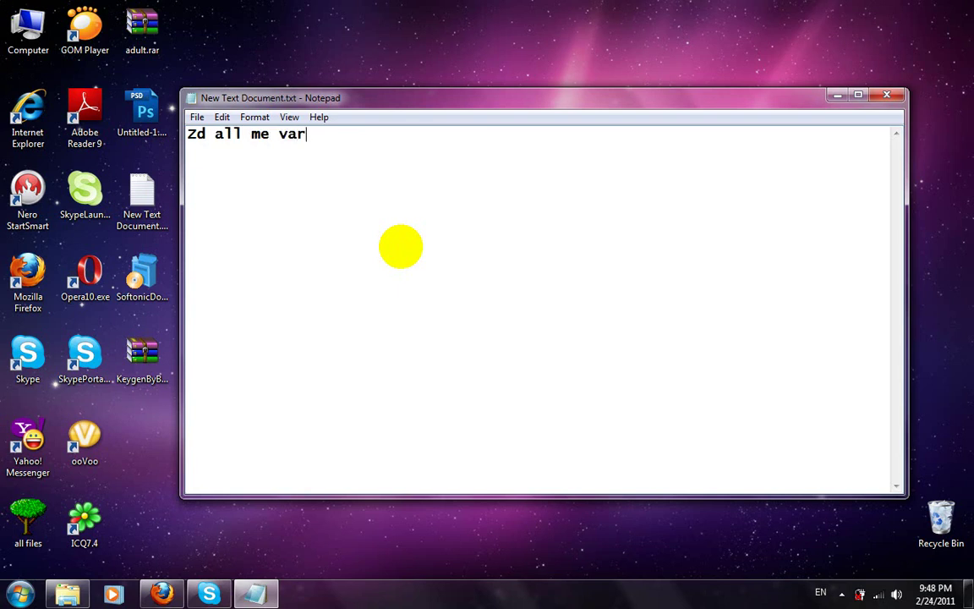
pyautogui.write('forpsle')
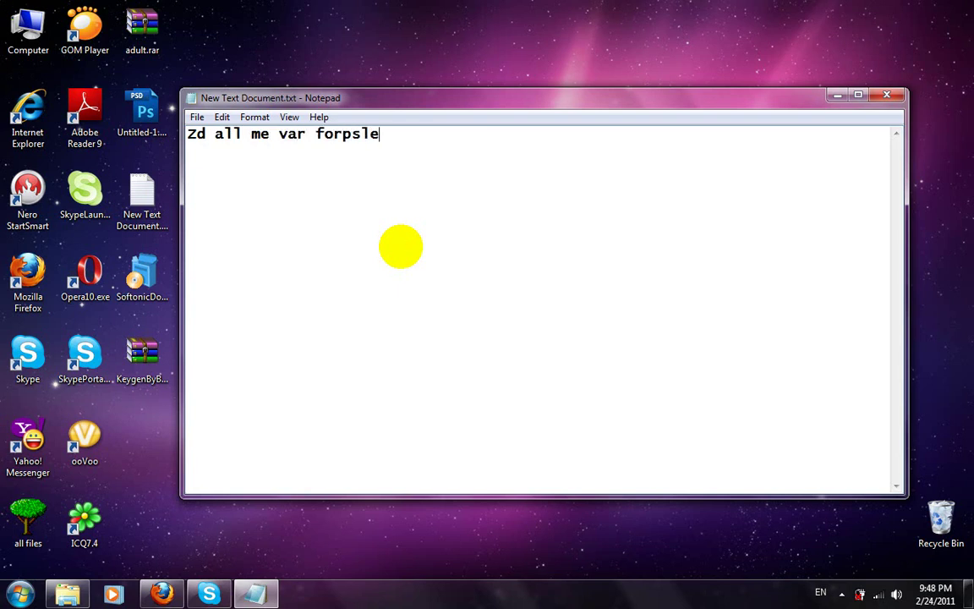
pyautogui.write('ssons.at.')
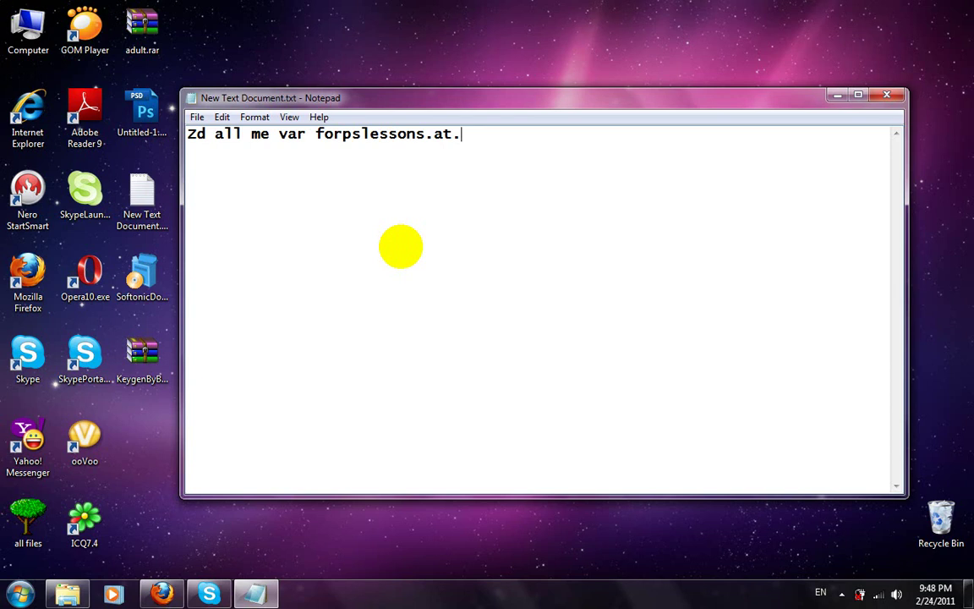
pyautogui.write('ua-s admi')
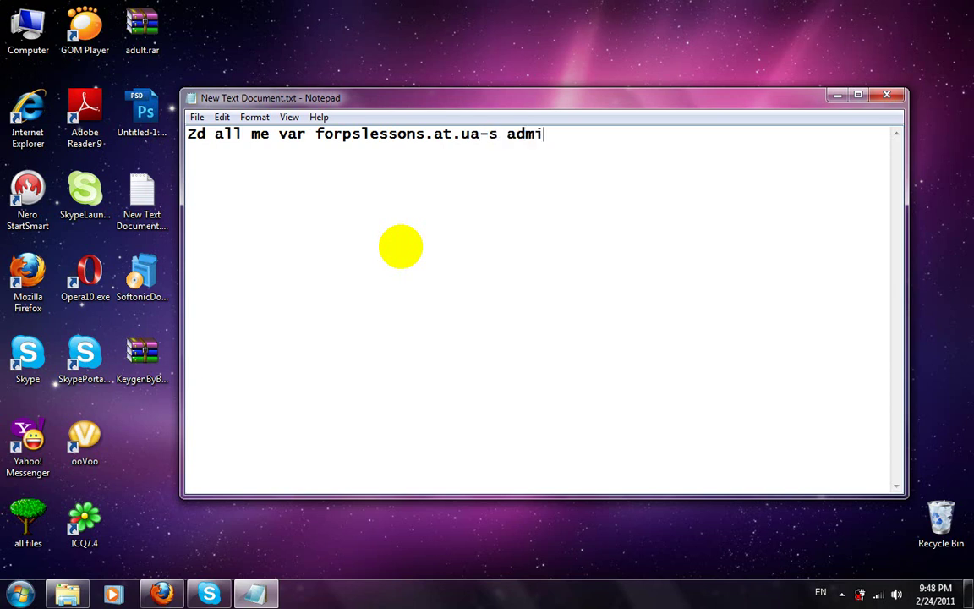
pyautogui.write('ni da me ')
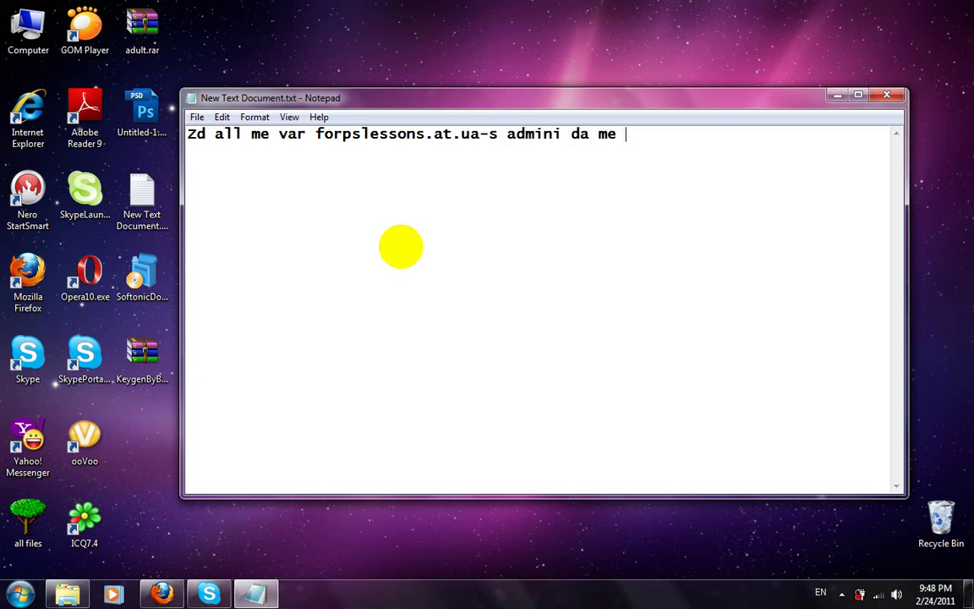
pyautogui.write('chems sait')
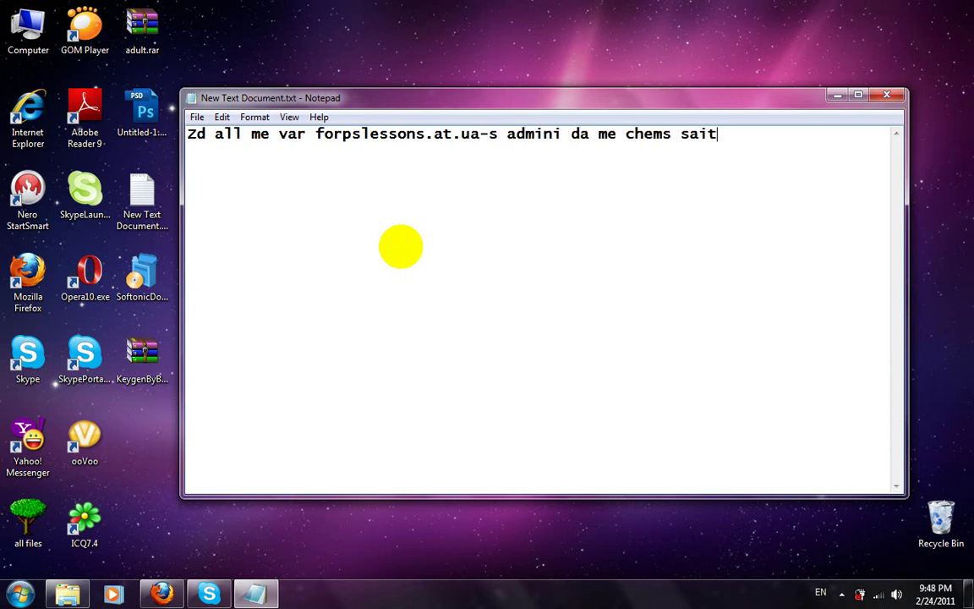
pyautogui.write('ze vdeb')
pyautogui.write(' photoshop ')
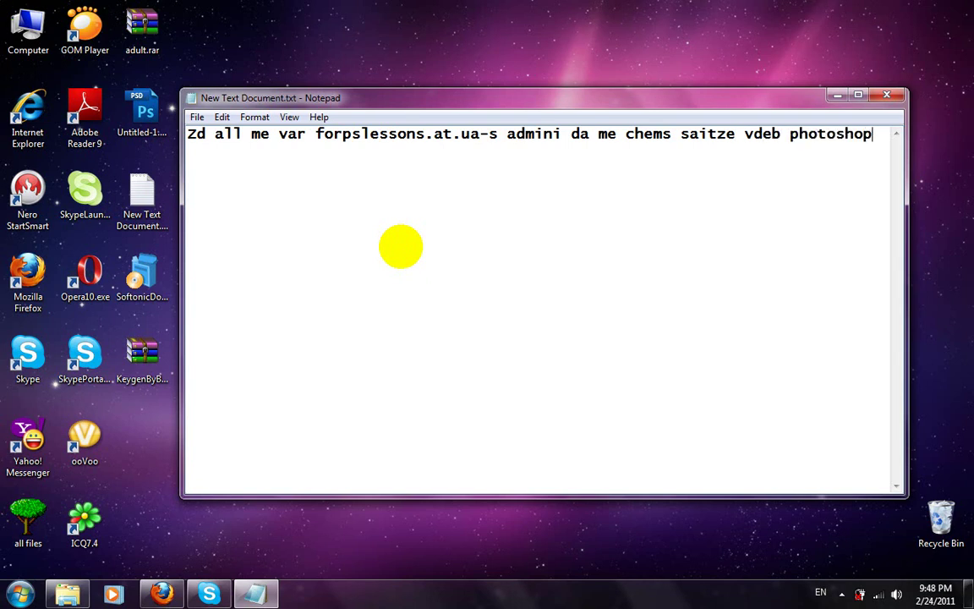
pyautogui.write('cs5 ')
pyautogui.write('da')
pyautogui.write(' aq ga')
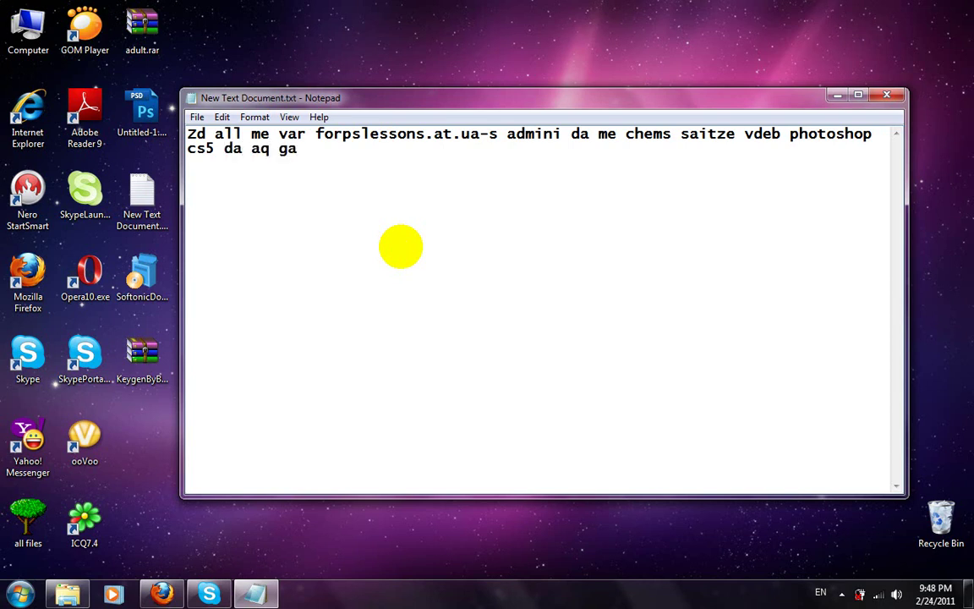
pyautogui.write('naxebt rog')
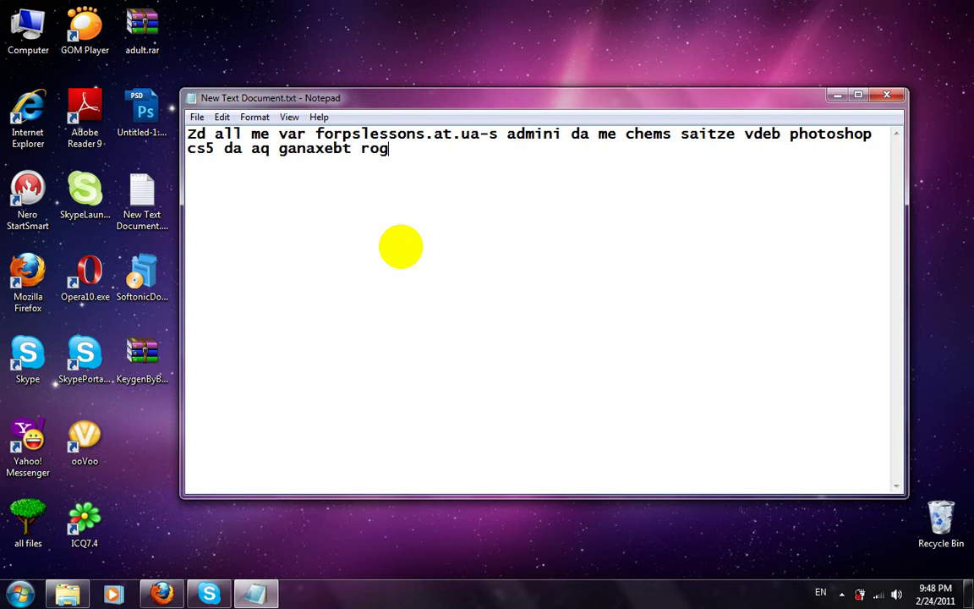
pyautogui.write('or chaviwerot')
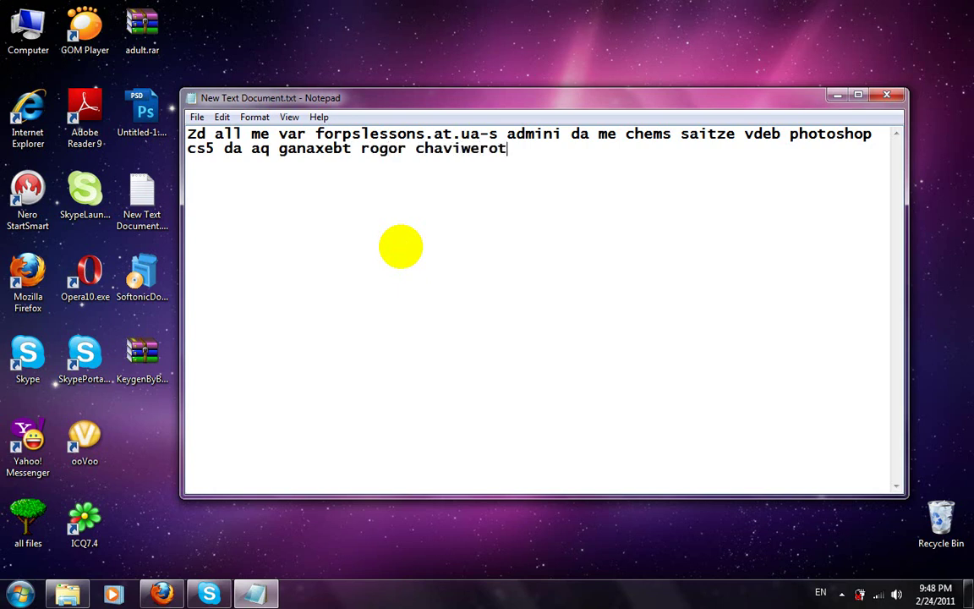
pyautogui.write(' eseti p')
pyautogui.write('rogidan')
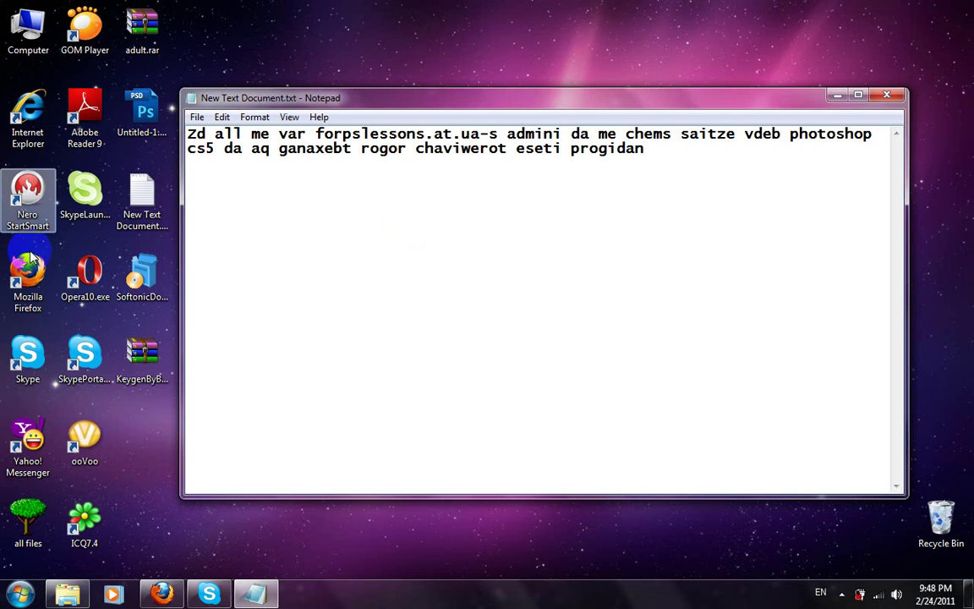
# Launch the Softonic Photoshop downloader from the desktop and allow it to run
pyautogui.click(142, 275)
pyautogui.doubleClick(142, 275)
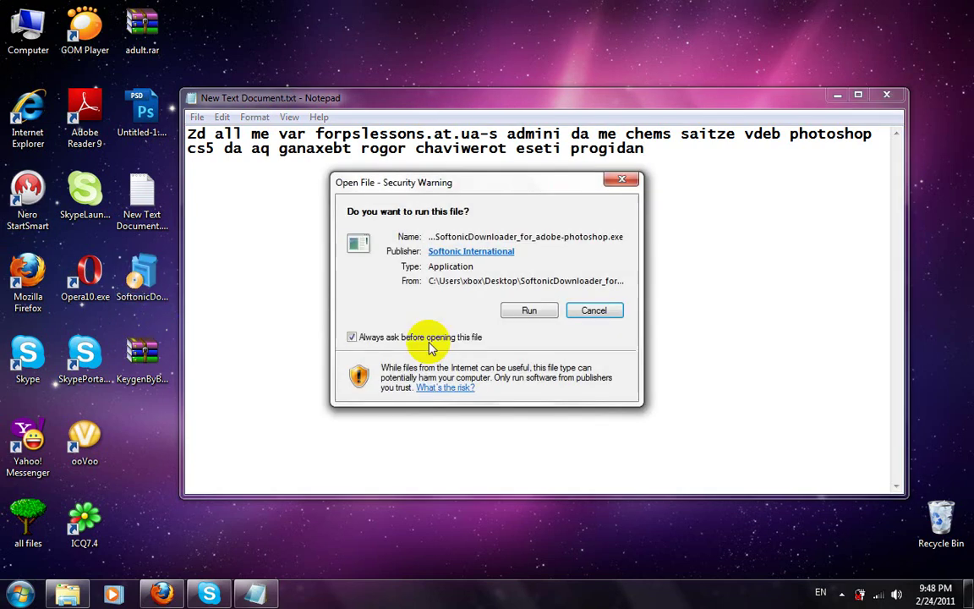
pyautogui.click(526, 304)
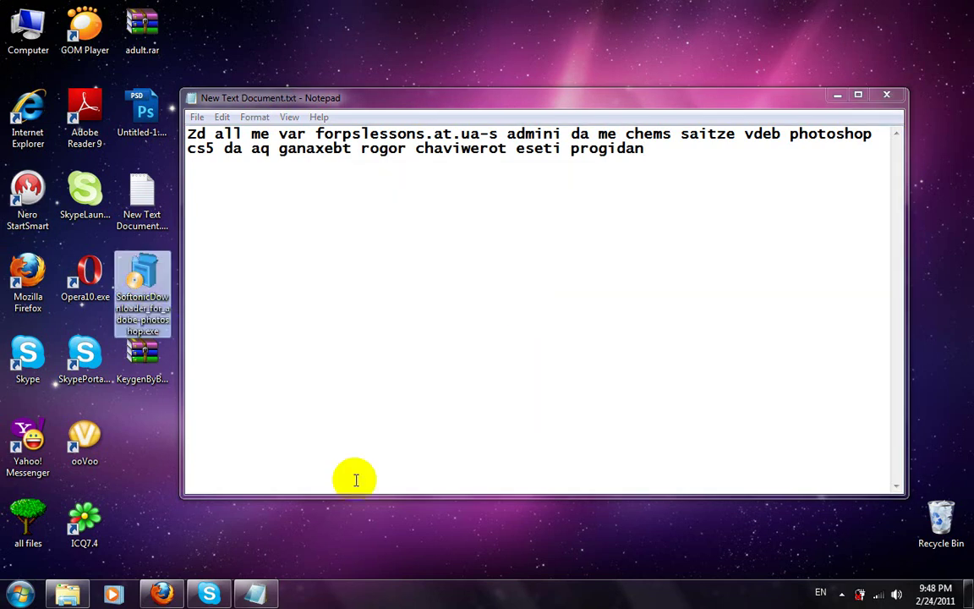
# Refresh the desktop and return to the Notepad note
pyautogui.rightClick(347, 529)
pyautogui.click(392, 387)
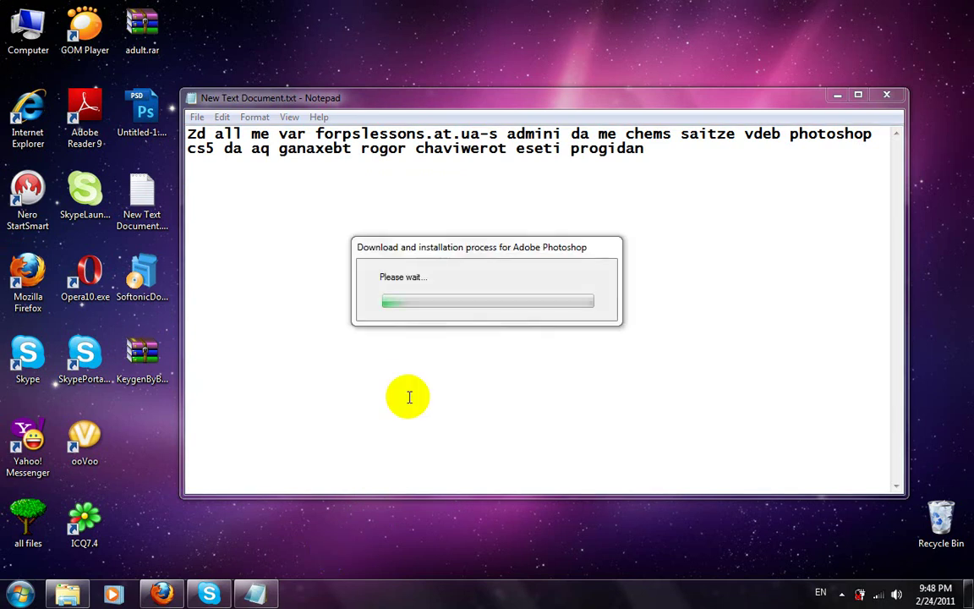
pyautogui.click(707, 195)
# Add the line about the Photoshop key, then accept Softonic's terms, decline its Toolbar and start downloading
pyautogui.write('mo')
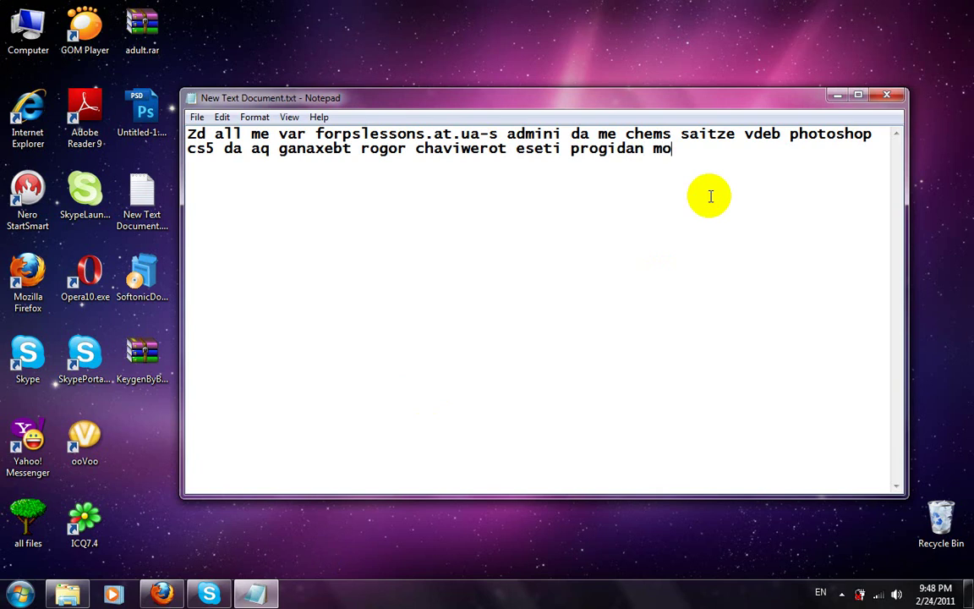
pyautogui.write('yveba k')
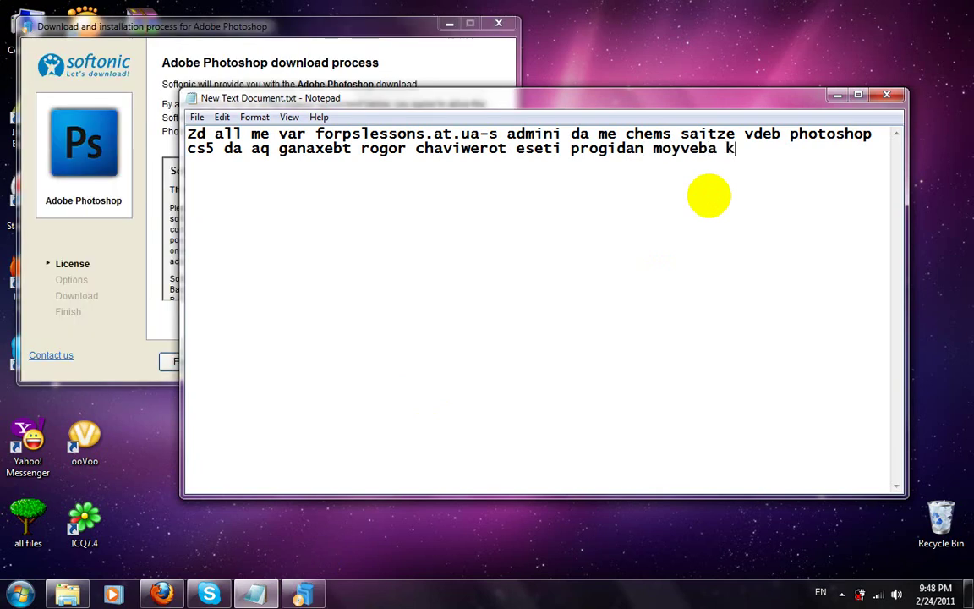
pyautogui.write('ey')
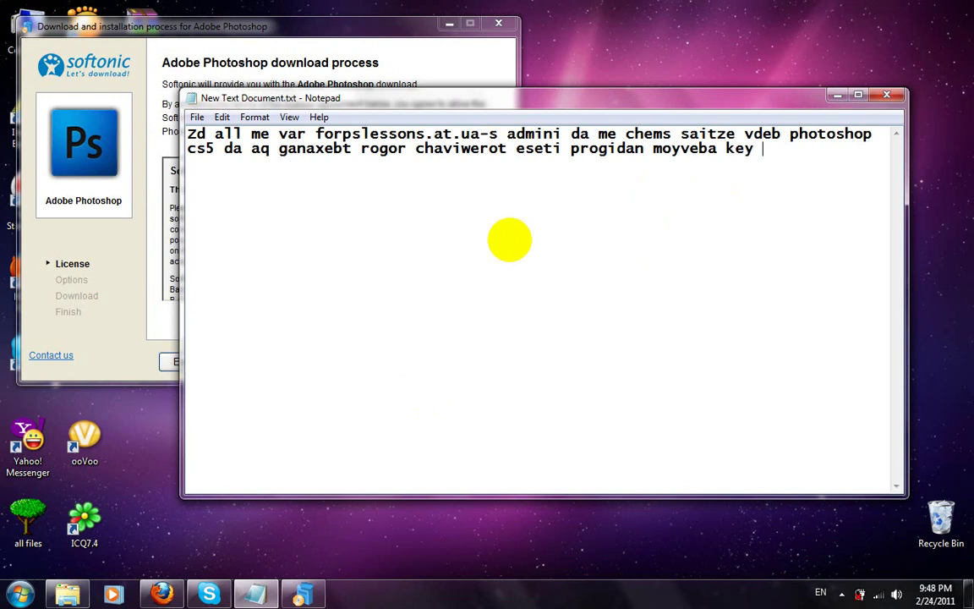
pyautogui.write(' romelsac me ')
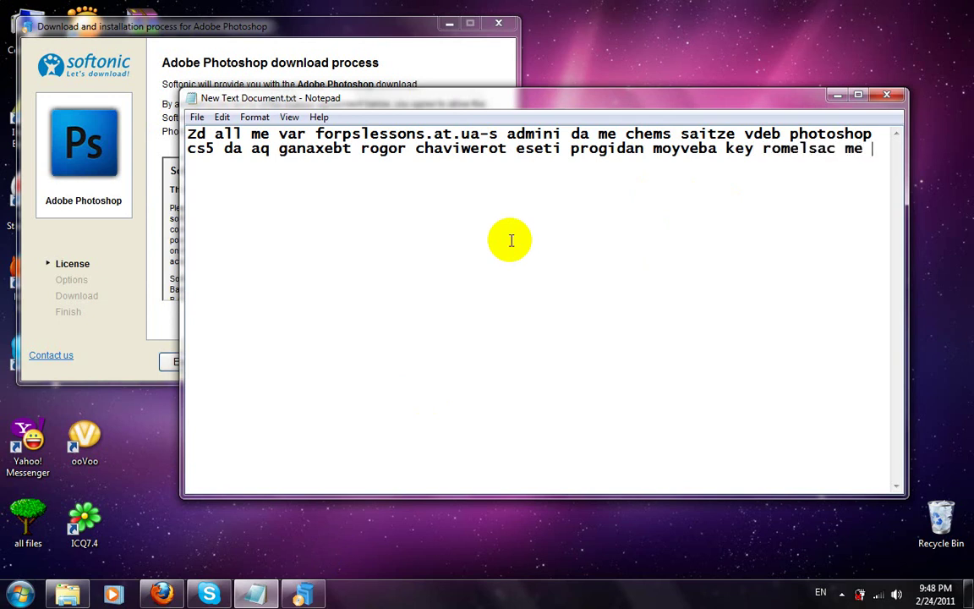
pyautogui.write('phot')
pyautogui.write('oshops mova')
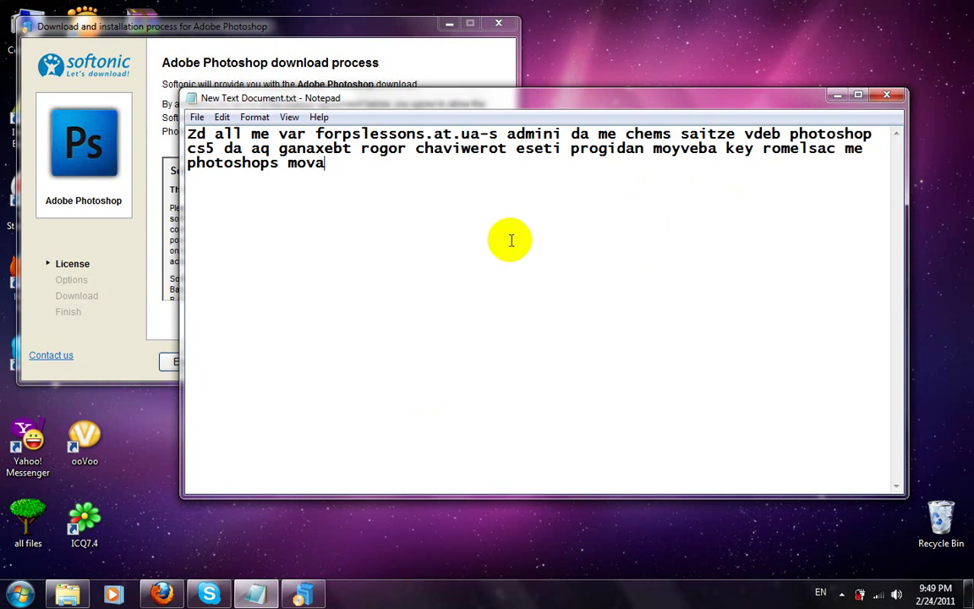
pyautogui.write('yoleb')
pyautogui.write(' mashase davi')
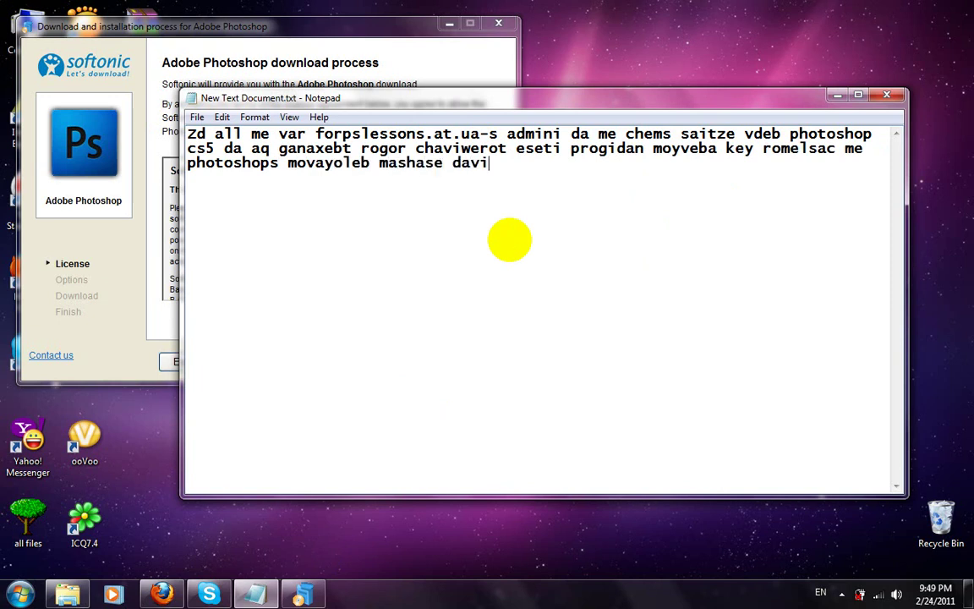
pyautogui.write('wyot chawwr')
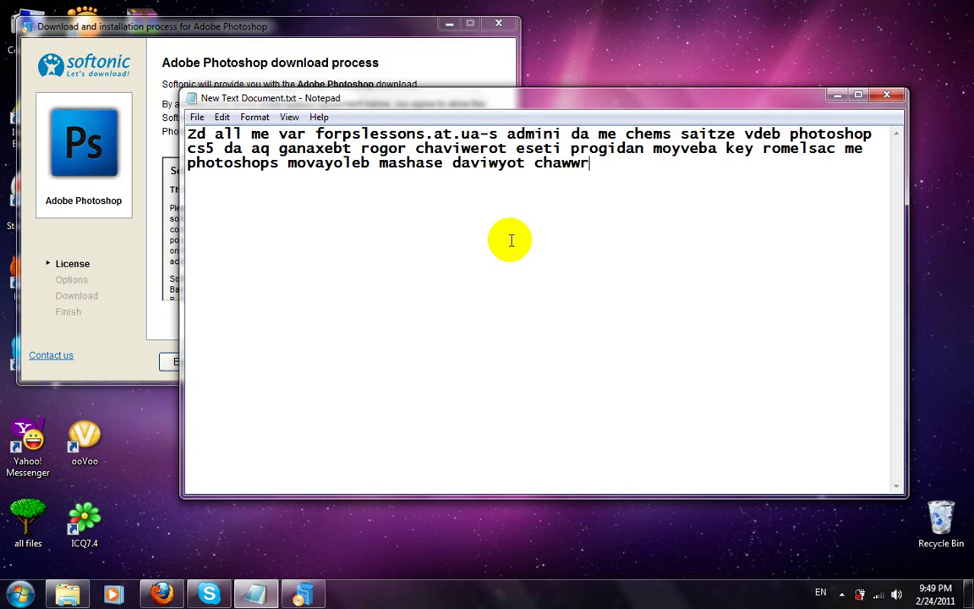
pyautogui.write('a')
pyautogui.click(114, 306)
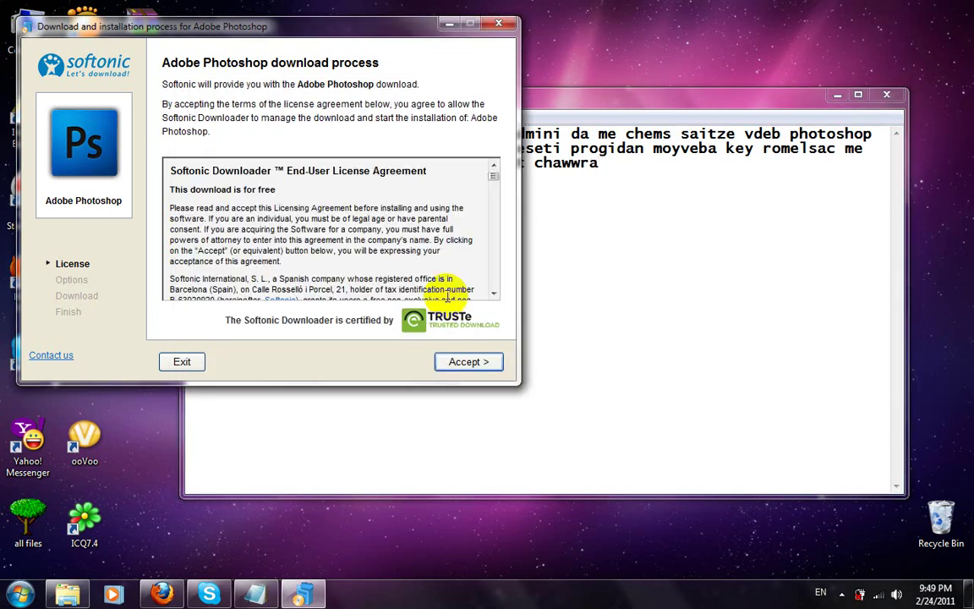
pyautogui.click(461, 361)
pyautogui.click(169, 157)
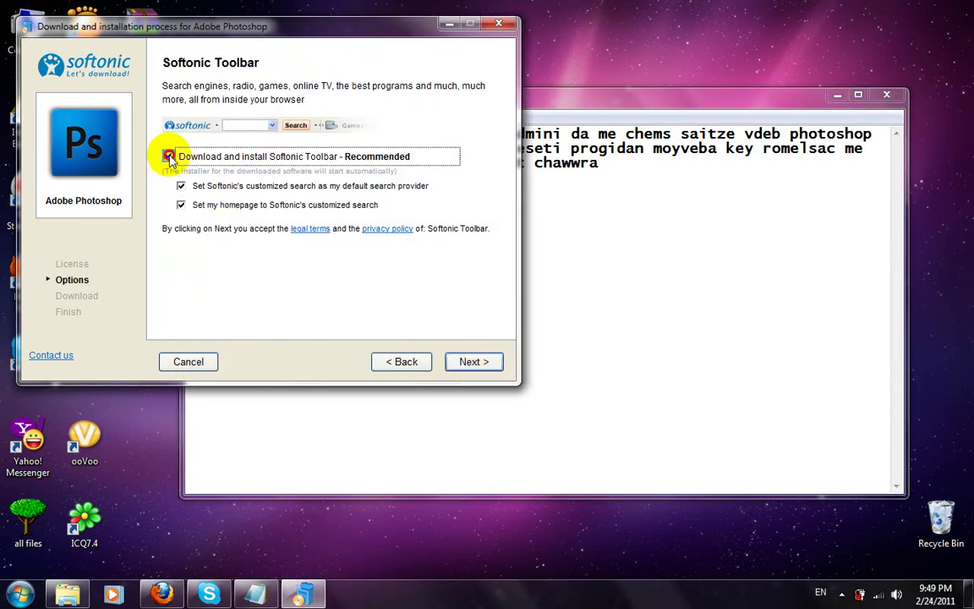
pyautogui.click(474, 361)
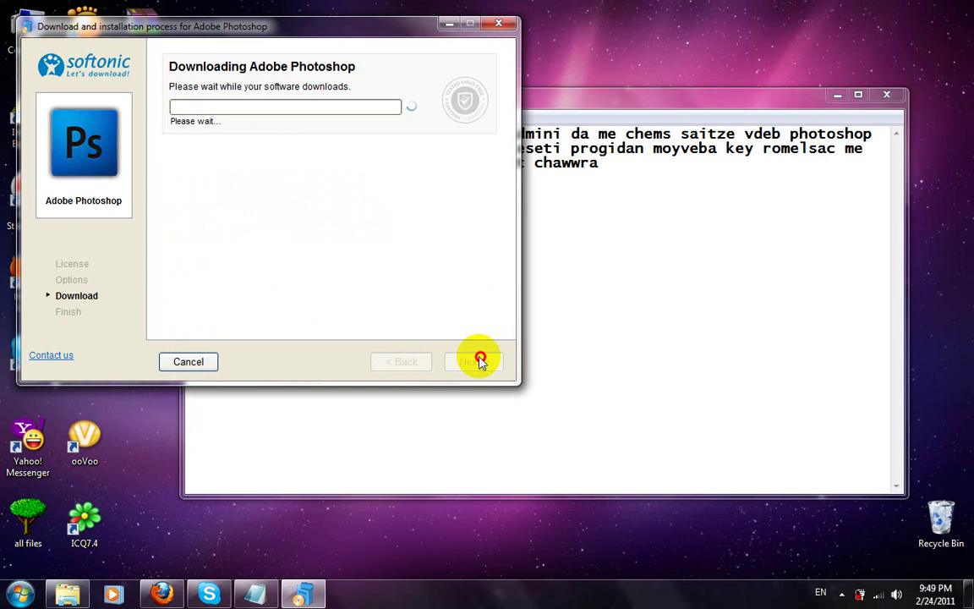
# Type 'ai aq codta dalocdeba chirdeba da chaweras daiwyebs ai vnaxot', fixing a typo
pyautogui.click(690, 186)
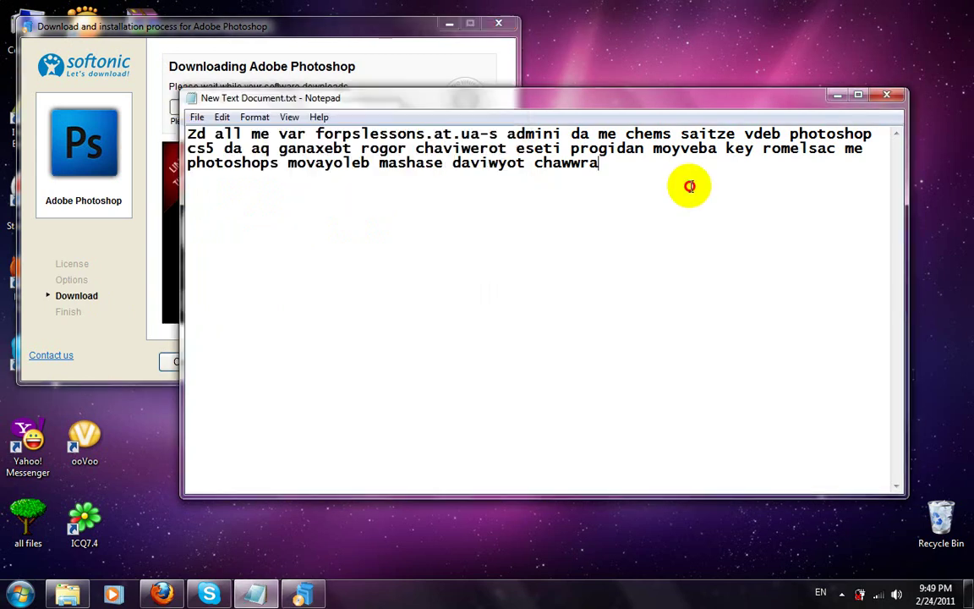
pyautogui.write(' ai aq c')
pyautogui.write('od')
pyautogui.press('BackSpace')
pyautogui.write('ta da')
pyautogui.write('locdeba')
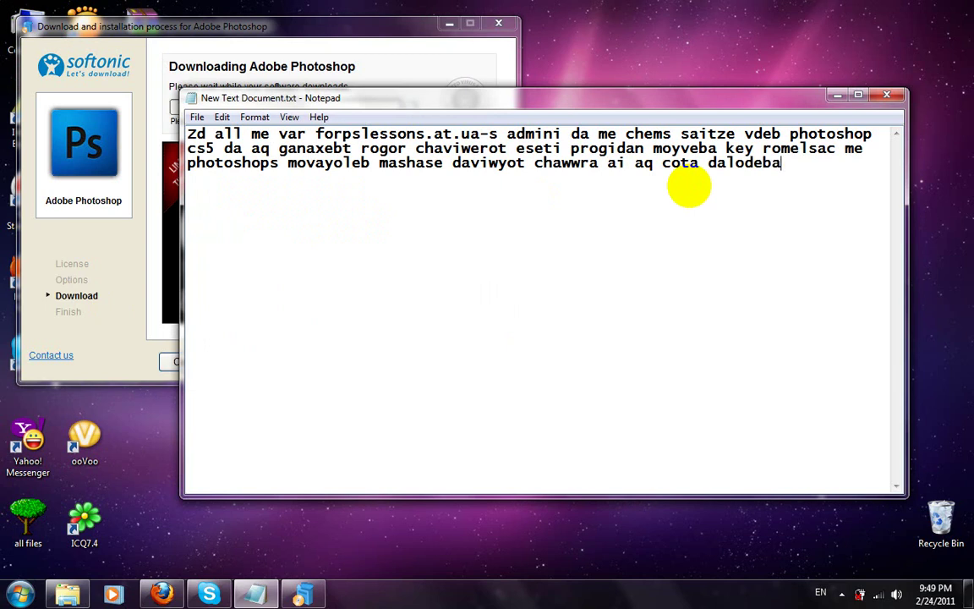
pyautogui.write(' chirdeba ')
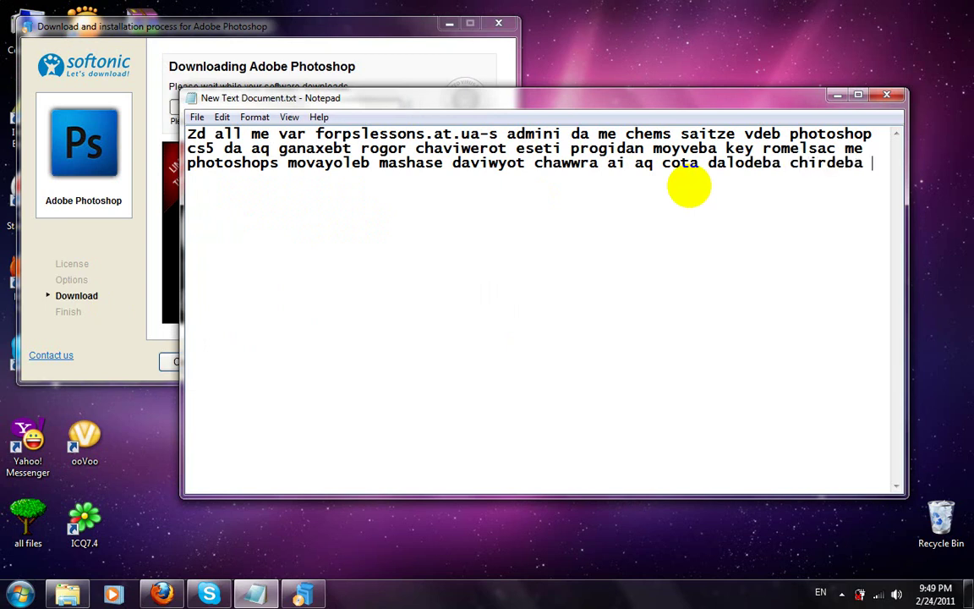
pyautogui.write('da chaweras d')
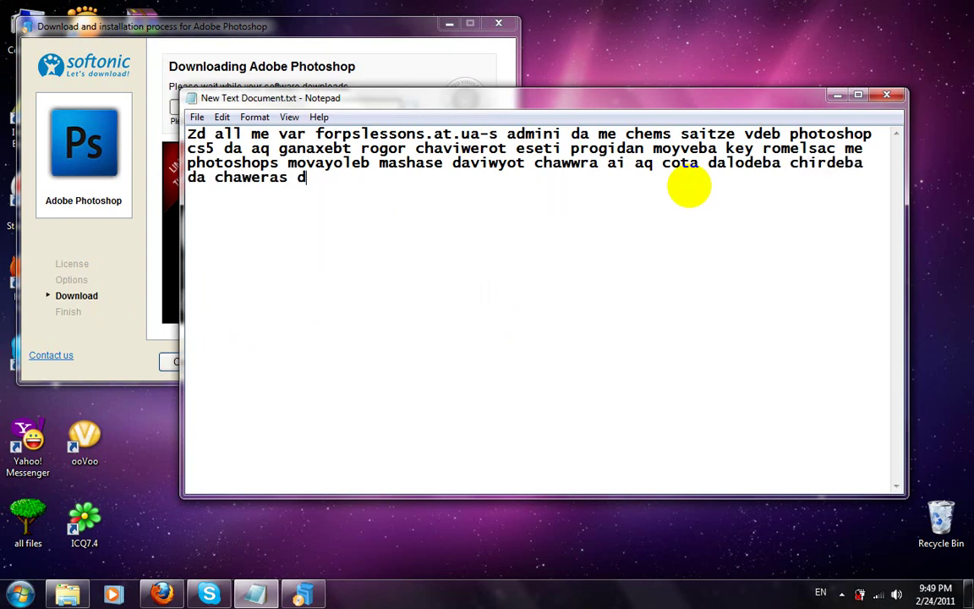
pyautogui.write('aiwyebs ')
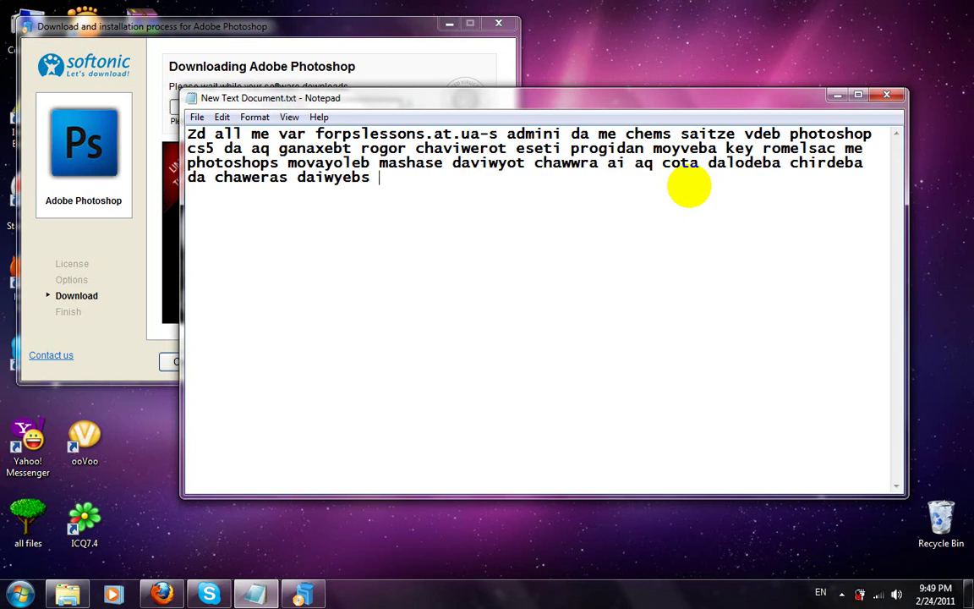
pyautogui.write('ai vnaxot')
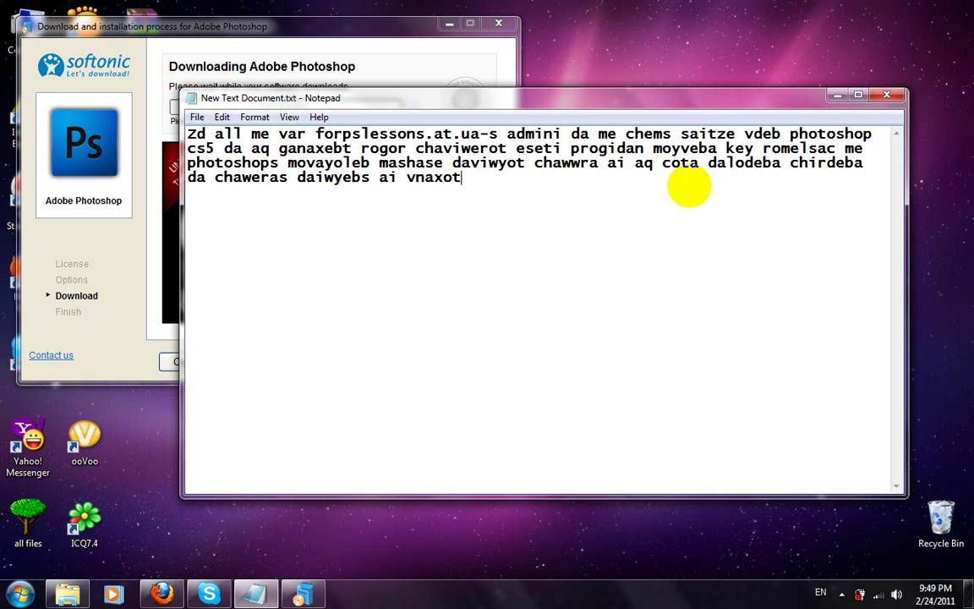
# Glance at the Photoshop download, then add 'manamde ganaxebt key rogor movixmarot dainstalierebis dros mogvtxovs'
pyautogui.click(427, 76)
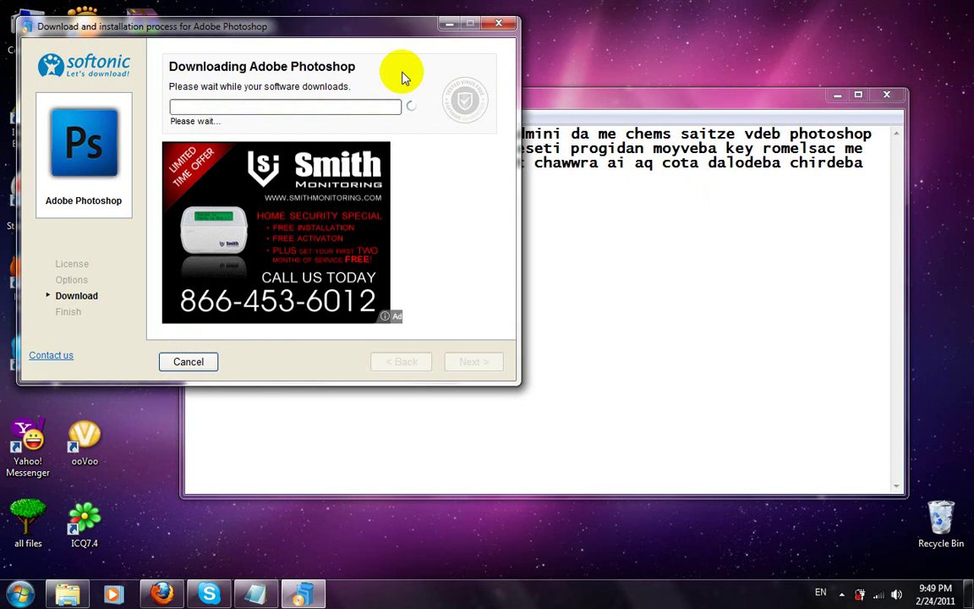
pyautogui.click(577, 196)
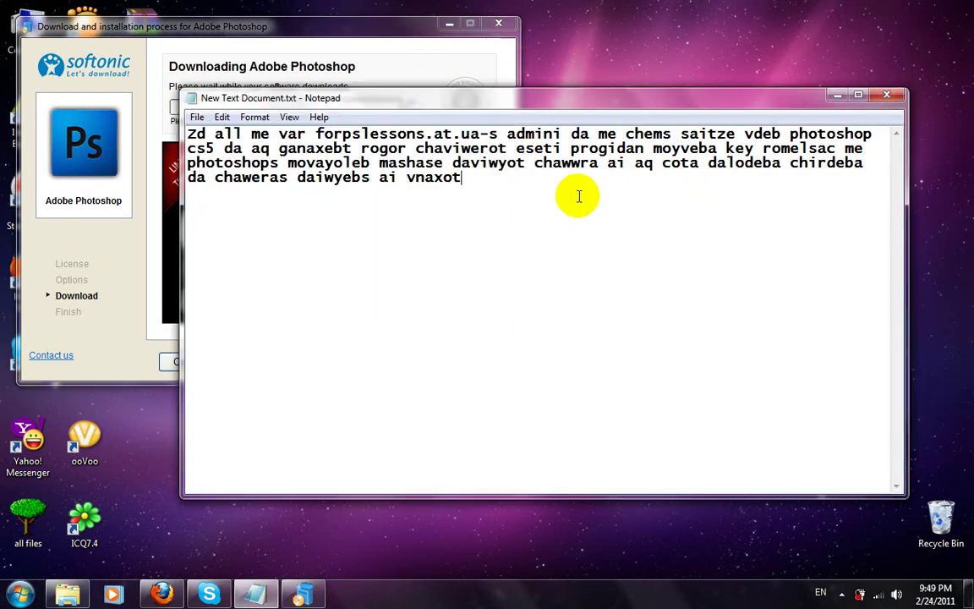
pyautogui.write(' manamd')
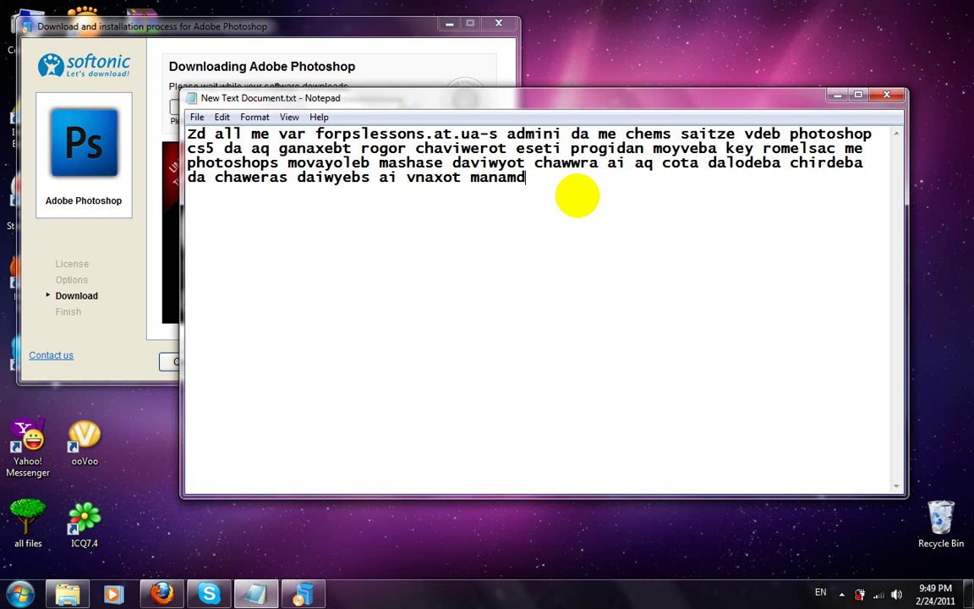
pyautogui.write('e ')
pyautogui.write('ganaxebt k')
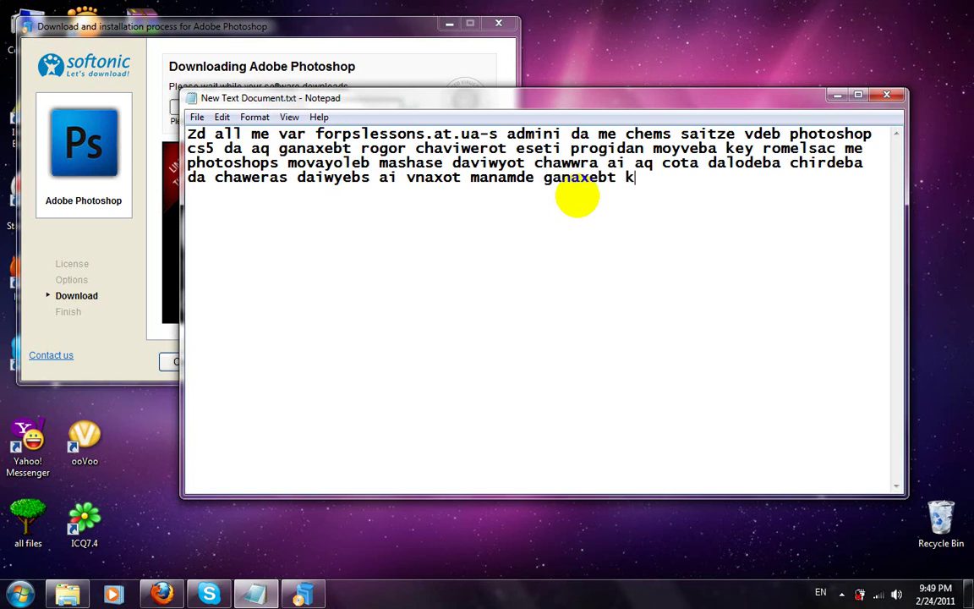
pyautogui.write('ey')
pyautogui.write(' rogor movi')
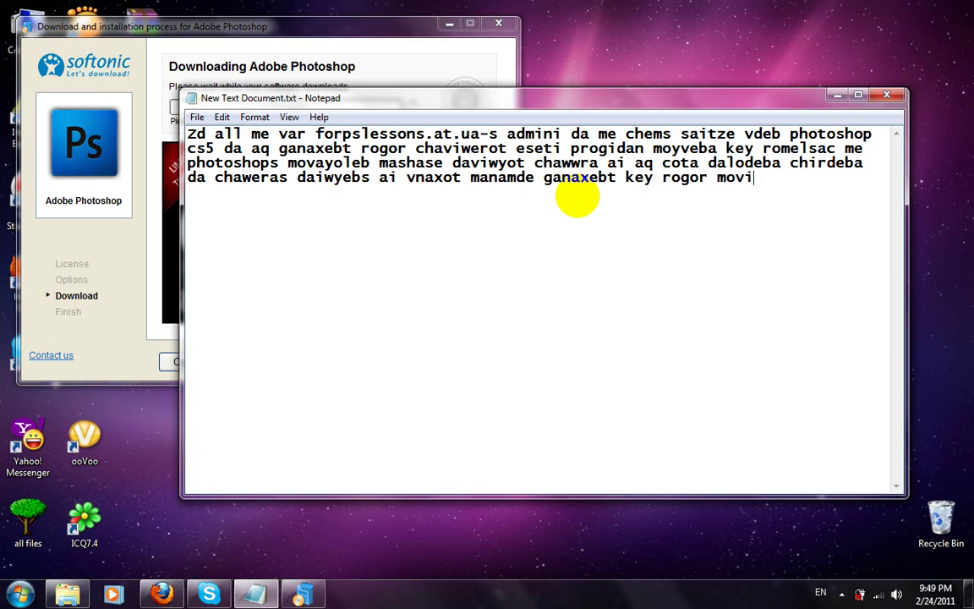
pyautogui.write('xmarot')
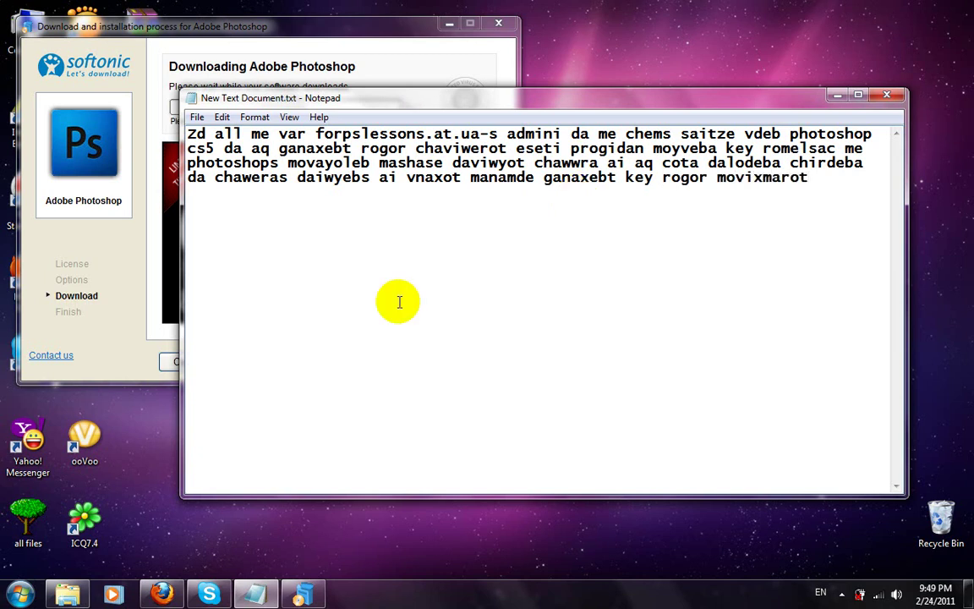
pyautogui.write(' dainstal')
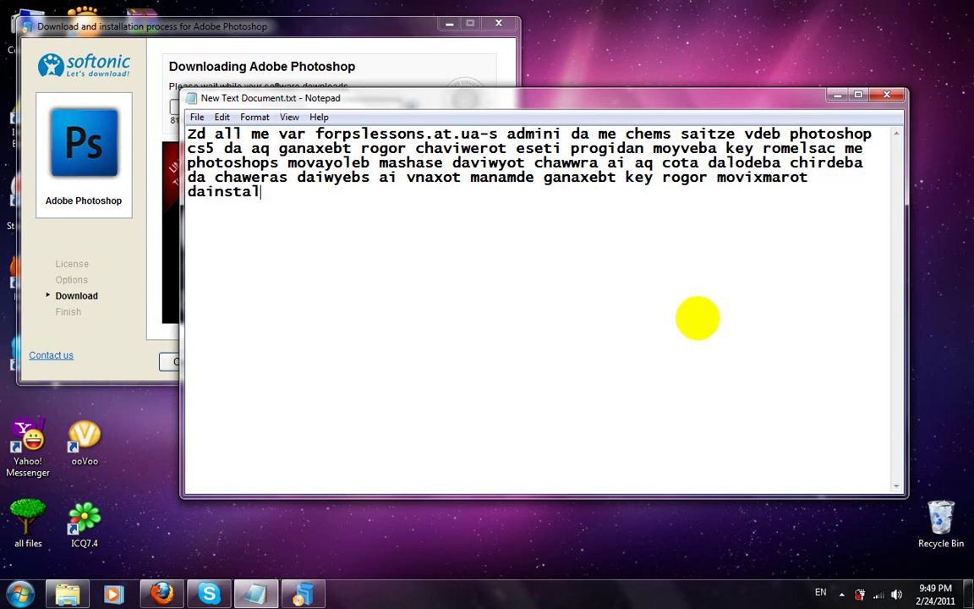
pyautogui.write('ierebi')
pyautogui.write('s dros mog')
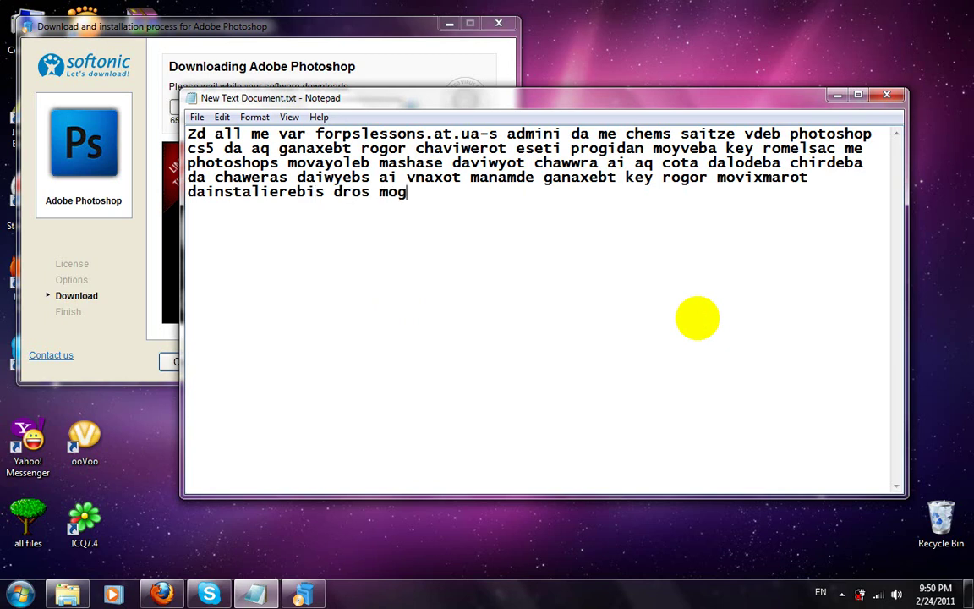
pyautogui.write('vtxovs')
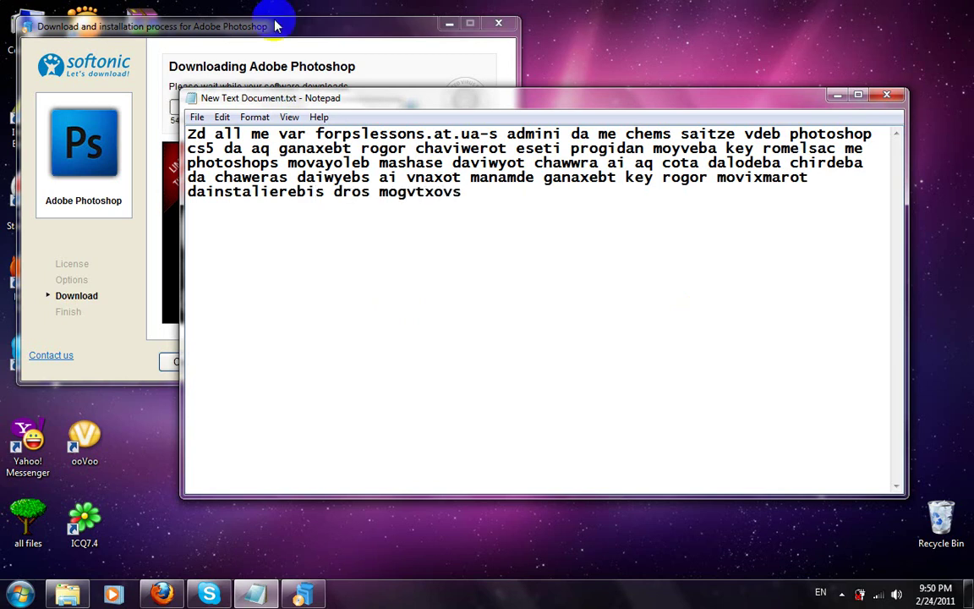
# Check the download progress, then add the sentence ending 'progia axla key' to the note
pyautogui.moveTo(247, 21); pyautogui.dragTo(457, 29)
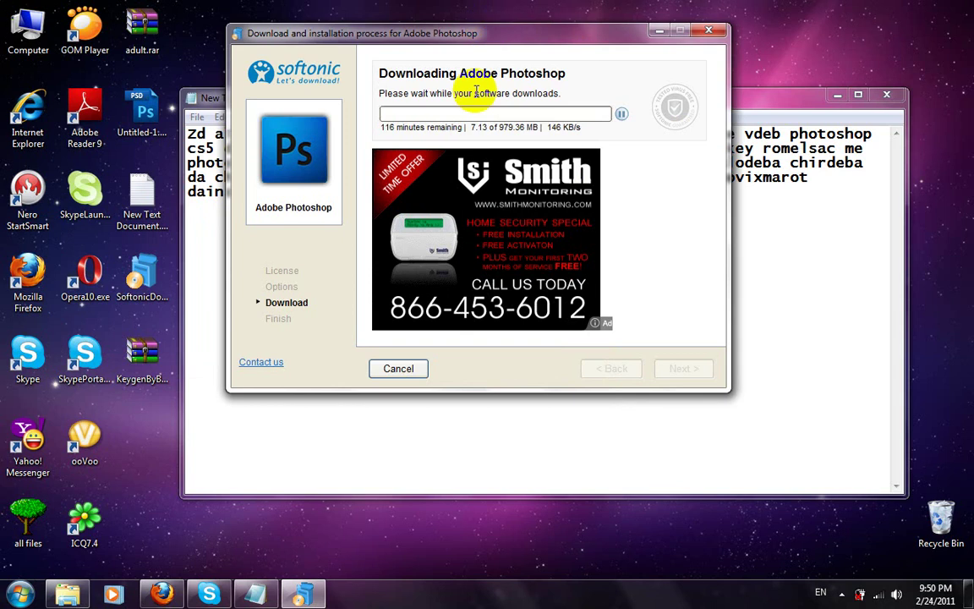
pyautogui.click(813, 237)
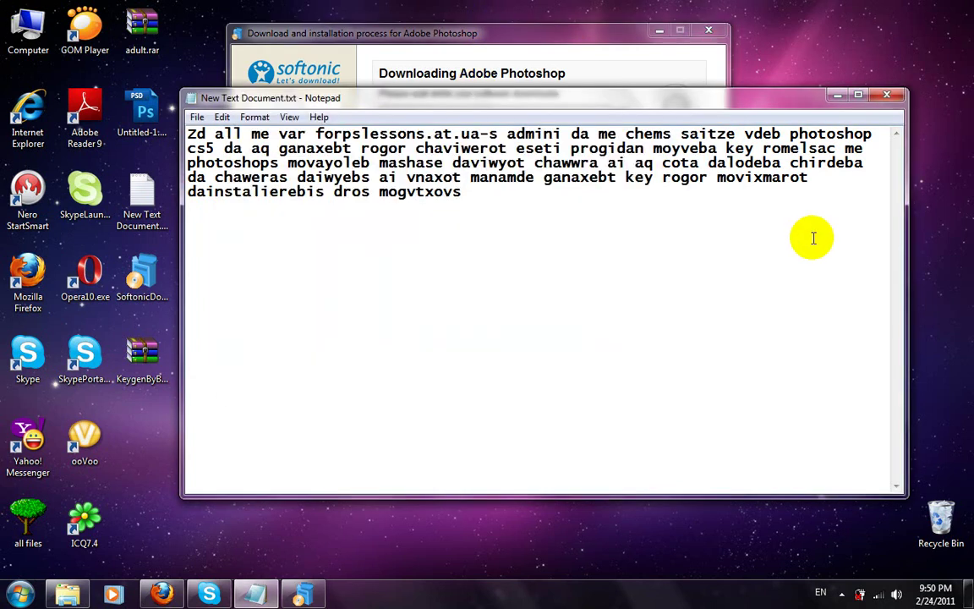
pyautogui.write(' ai chawera da')
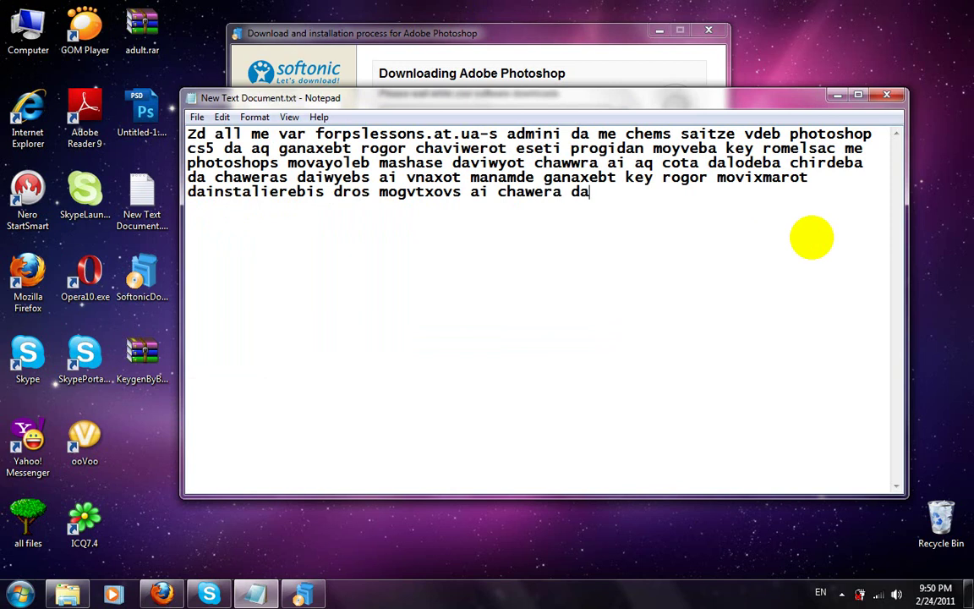
pyautogui.write('iwyo ')
pyautogui.write('sakma')
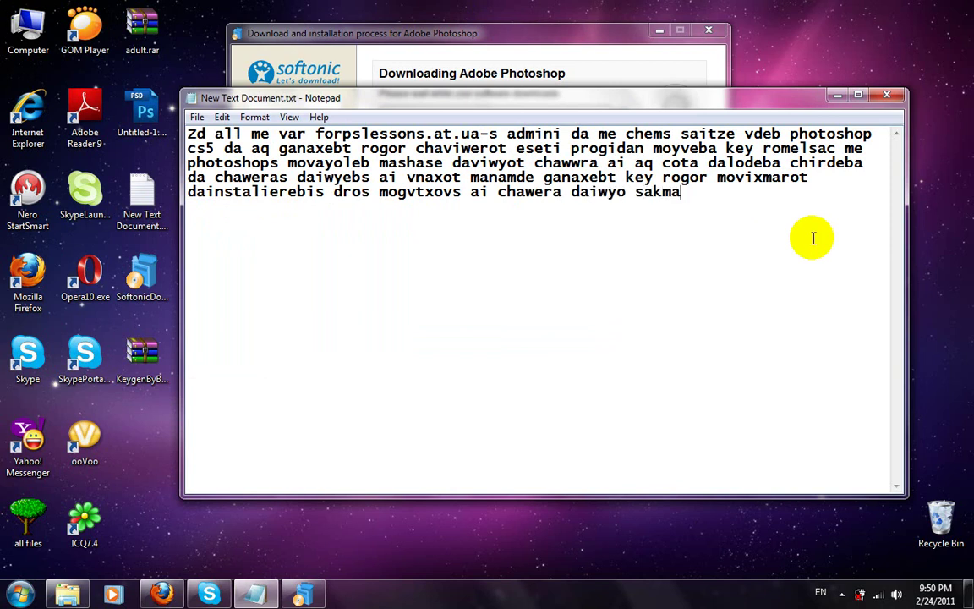
pyautogui.write('od chkara iwe')
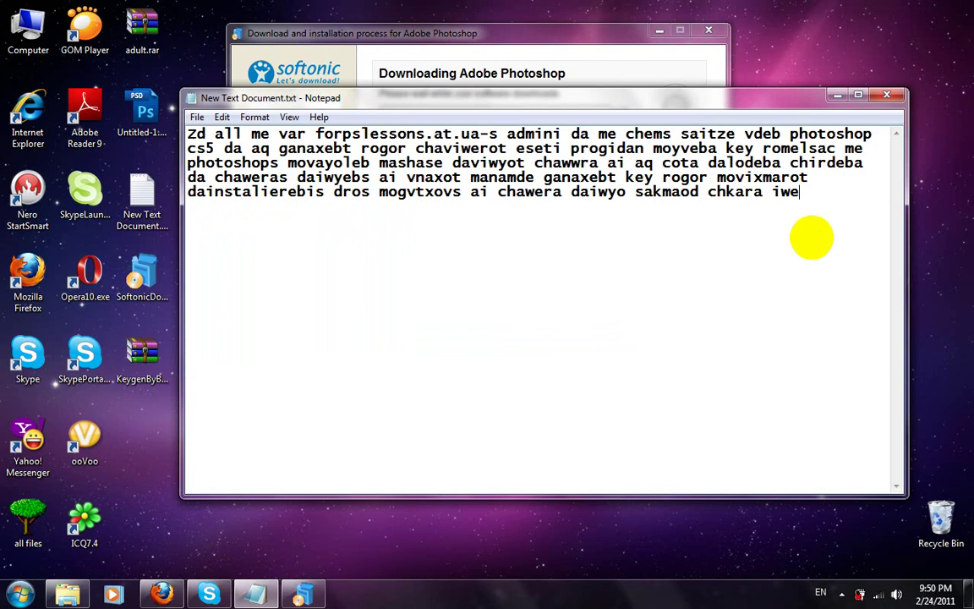
pyautogui.write('rs kargi ')
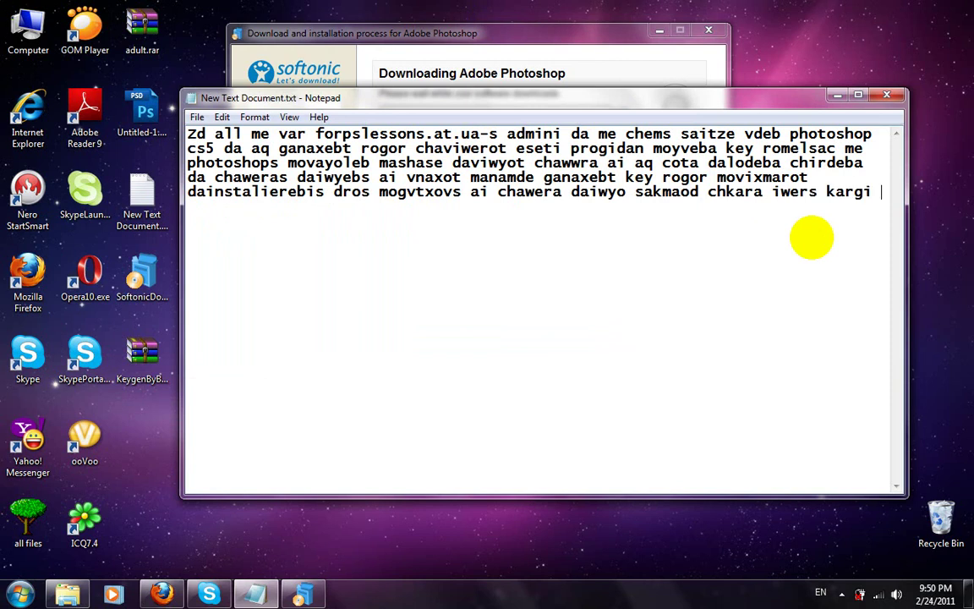
pyautogui.write('ptr')
pyautogui.press('BackSpace')
pyautogui.press('BackSpace')
pyautogui.write('ro')
pyautogui.write('gia')
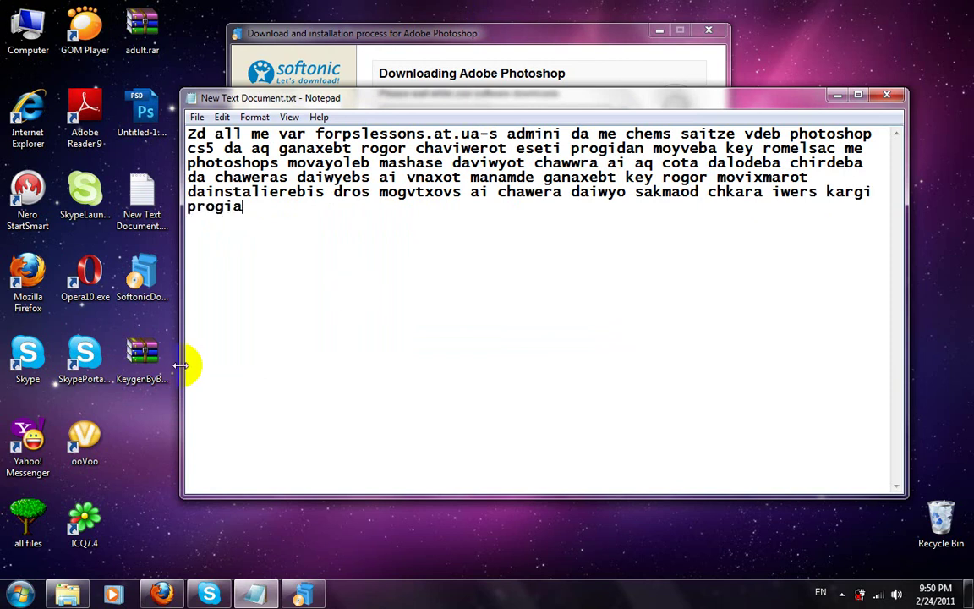
pyautogui.write(' axla key')
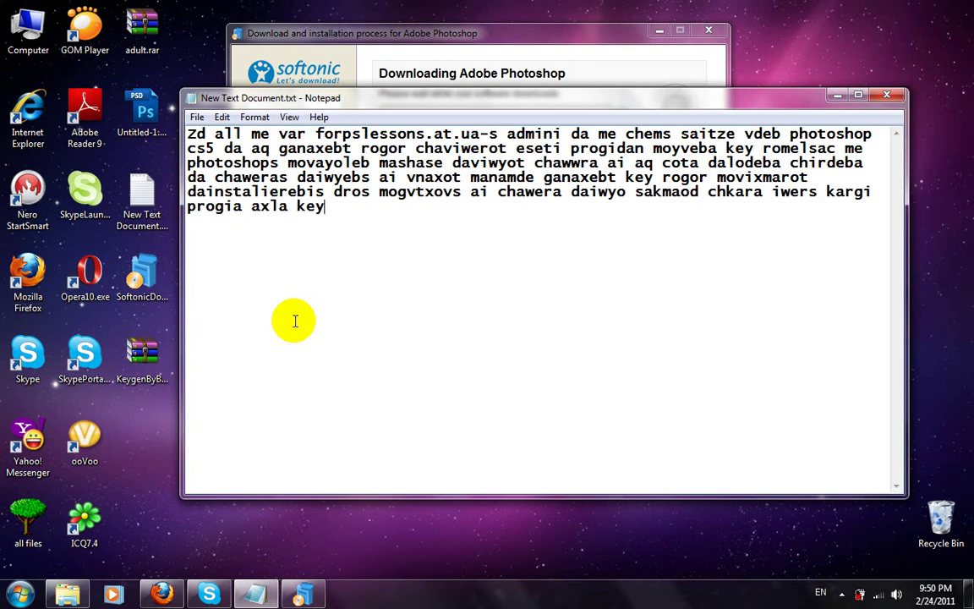
pyautogui.click(142, 355)
# Open KeygenByBeezDuL.zip in WinRAR, dismiss the license reminder and select the keygen application
pyautogui.doubleClick(142, 355)
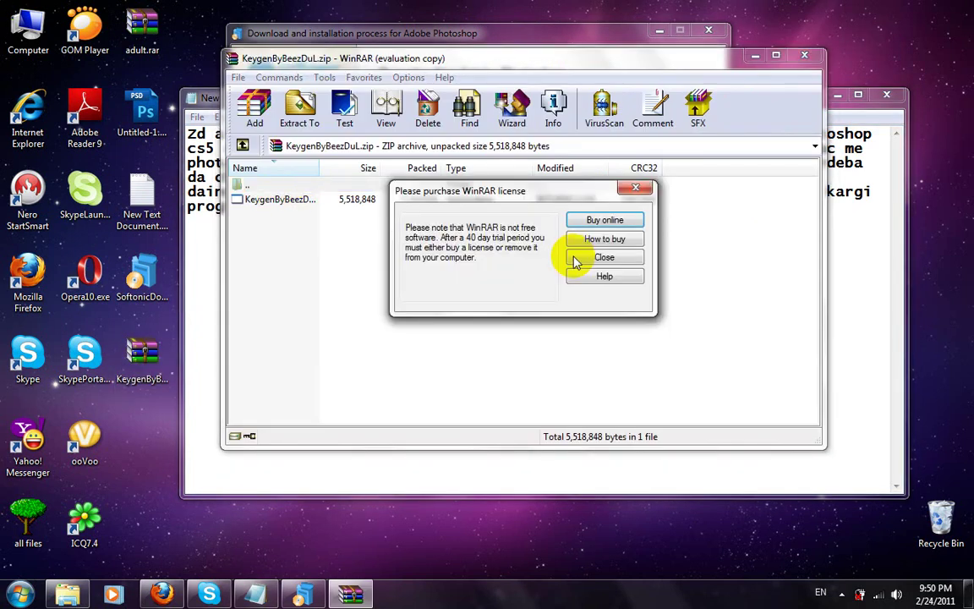
pyautogui.click(583, 256)
pyautogui.click(379, 203)
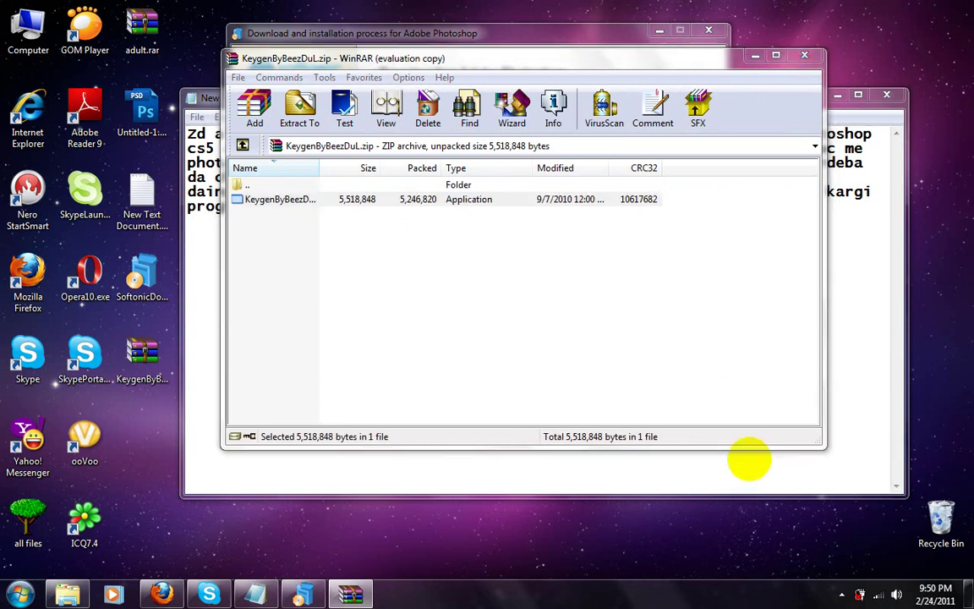
pyautogui.click(556, 322)
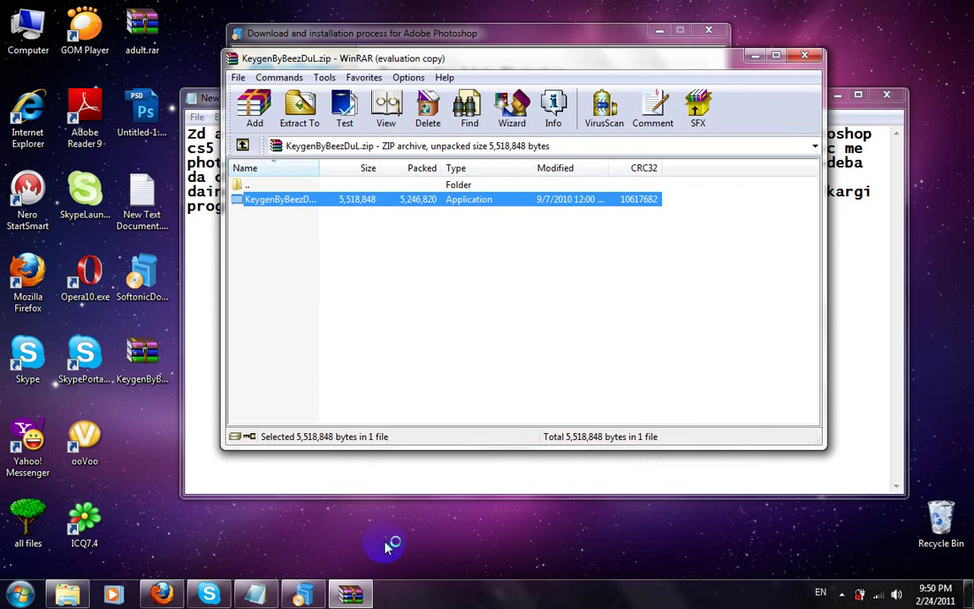
# Refresh the desktop a few times and return to the Notepad note
pyautogui.rightClick(392, 513)
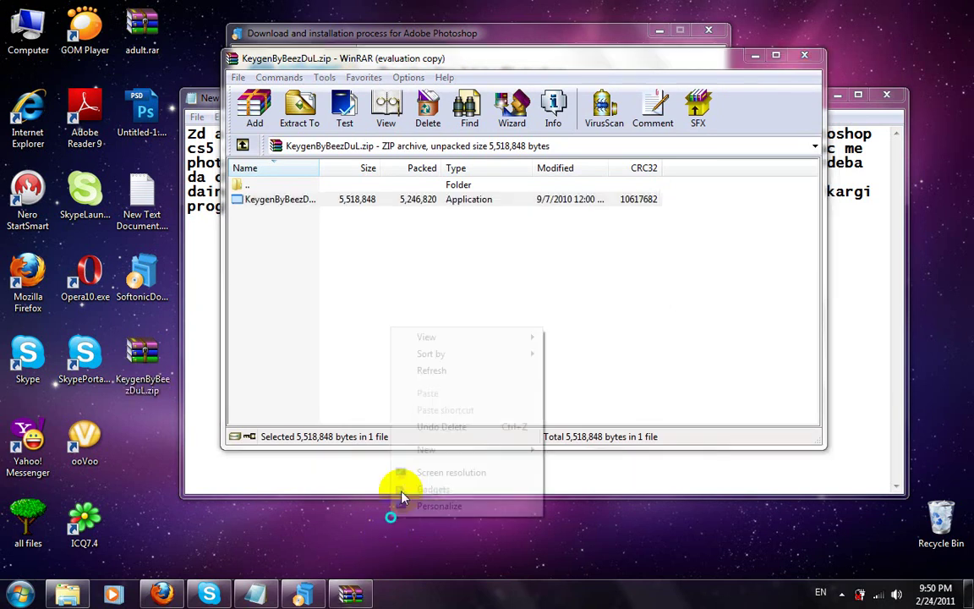
pyautogui.click(433, 371)
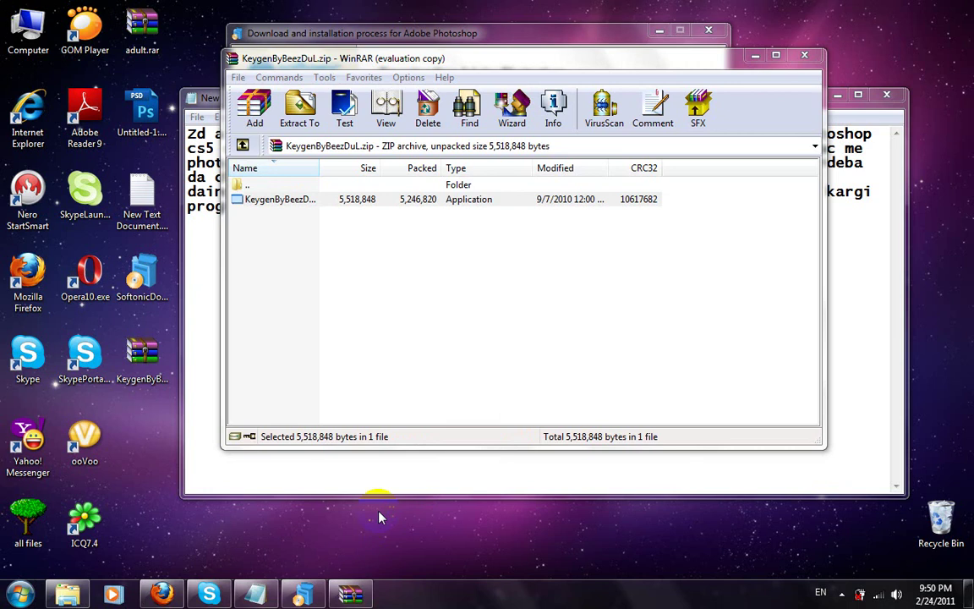
pyautogui.rightClick(379, 518)
pyautogui.click(414, 374)
pyautogui.rightClick(530, 528)
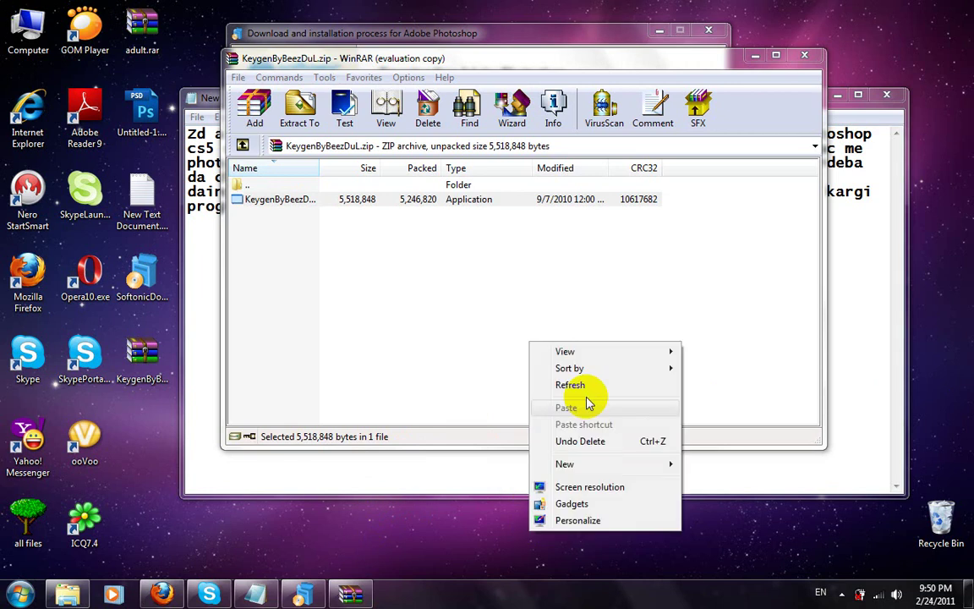
pyautogui.click(859, 396)
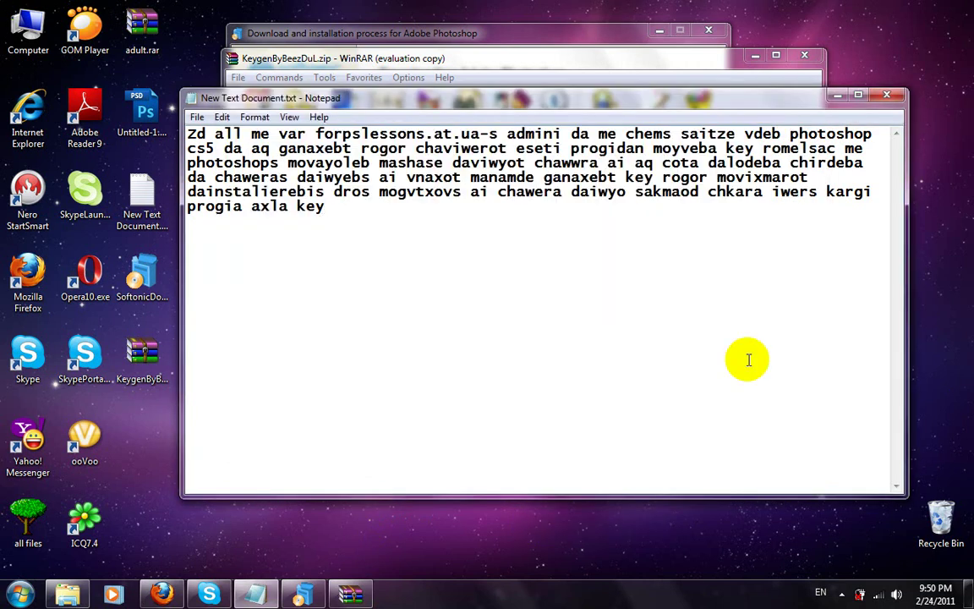
# Add 'cota agvianebs' to the note and clear the accidental text selection
pyautogui.write(' cota')
pyautogui.write(' agvianebs')
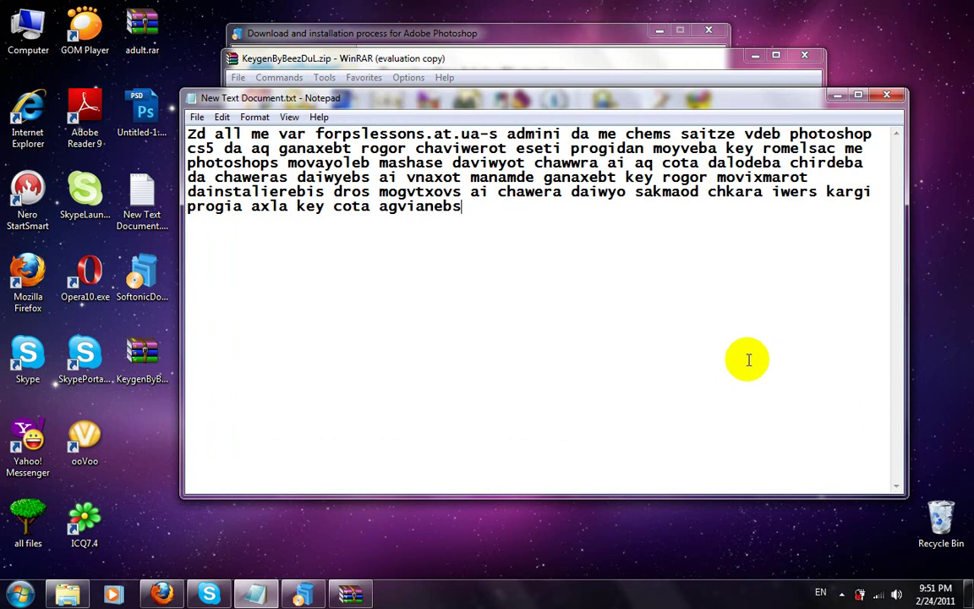
pyautogui.moveTo(842, 133); pyautogui.dragTo(871, 140)
pyautogui.click(612, 359)
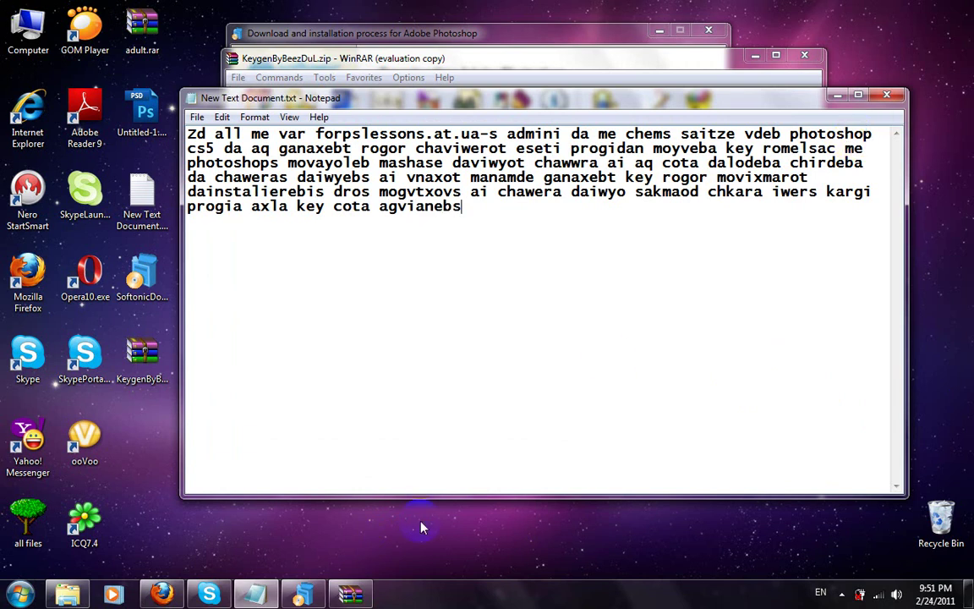
# Refresh the desktop repeatedly from its context menu
pyautogui.rightClick(409, 539)
pyautogui.click(630, 224)
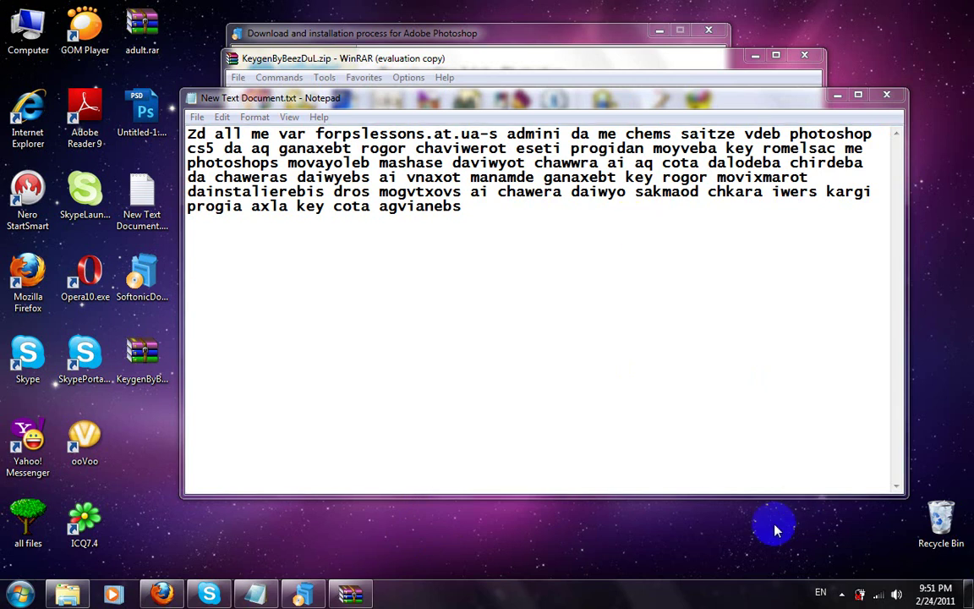
pyautogui.click(556, 463)
pyautogui.rightClick(473, 554)
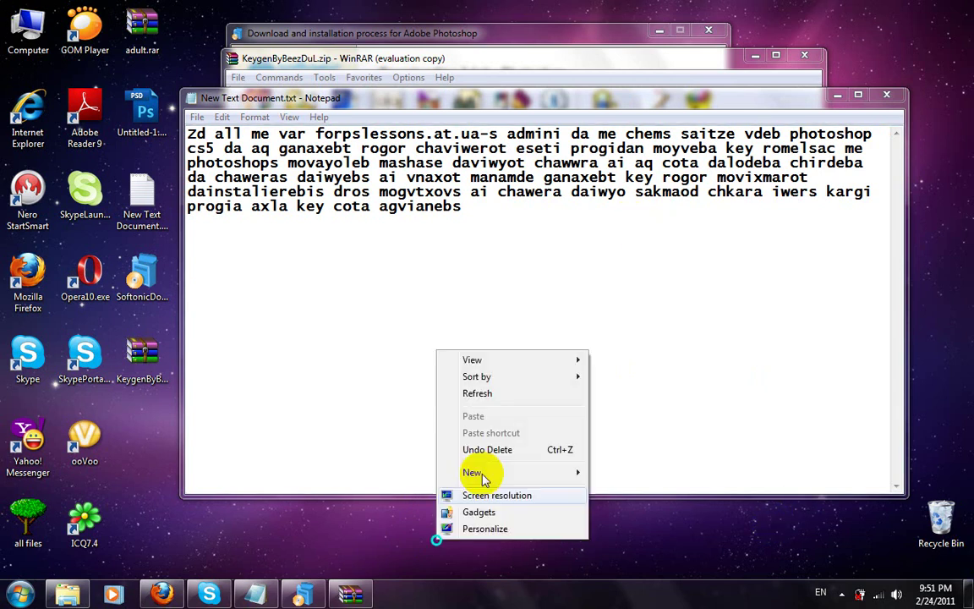
pyautogui.click(487, 393)
pyautogui.rightClick(474, 537)
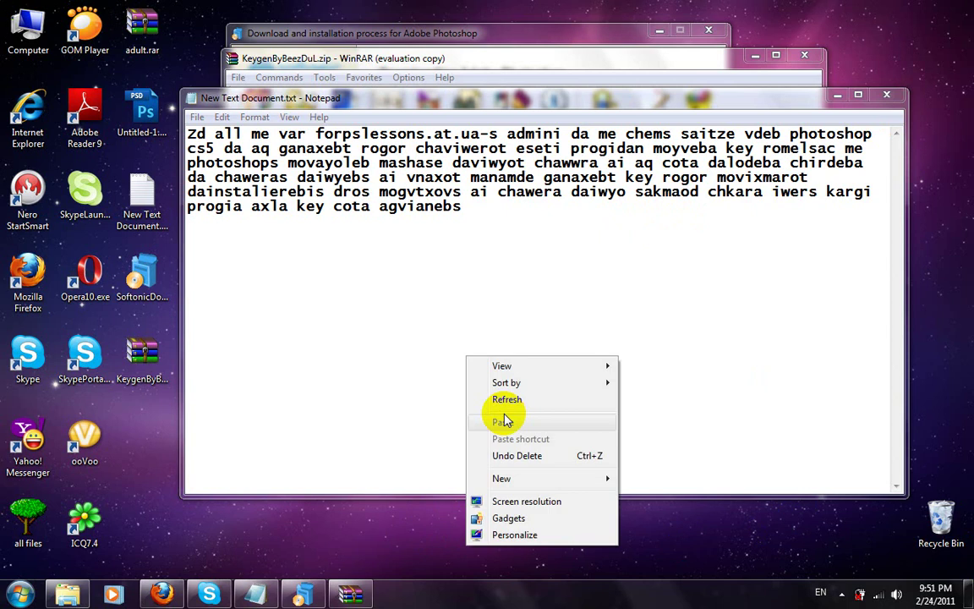
pyautogui.click(499, 398)
pyautogui.rightClick(462, 526)
pyautogui.click(508, 387)
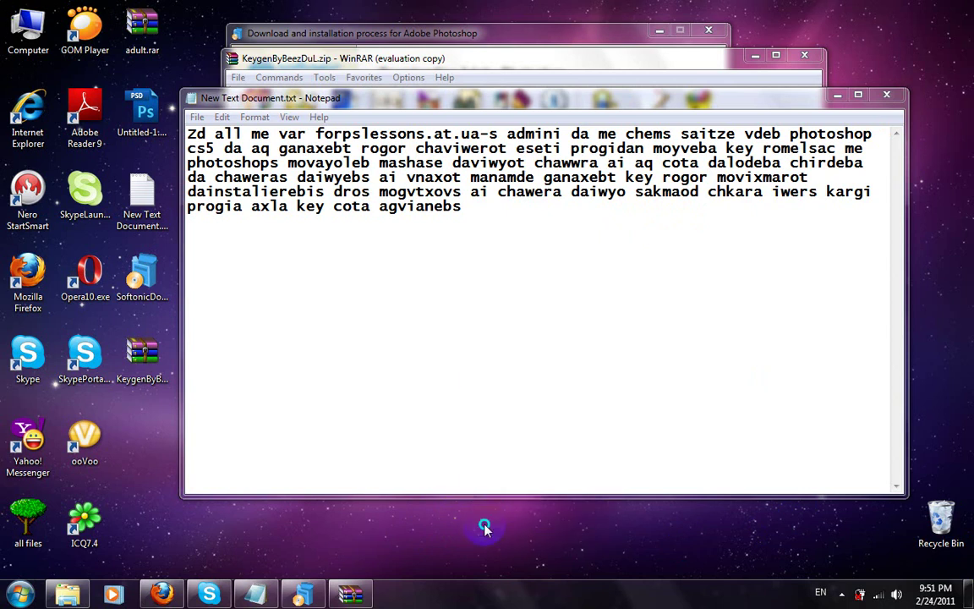
pyautogui.rightClick(486, 520)
pyautogui.rightClick(489, 504)
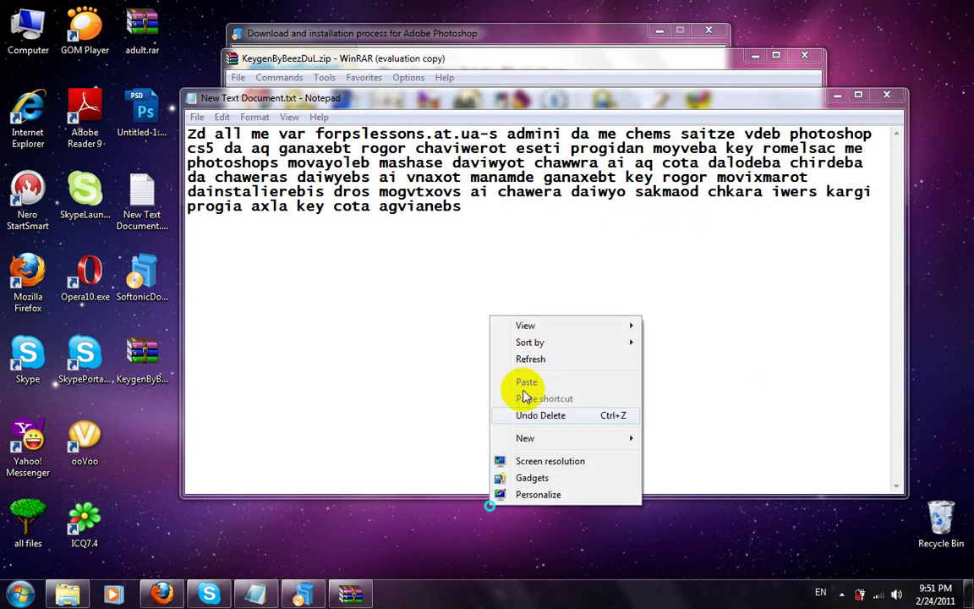
pyautogui.click(531, 360)
# Minimize Notepad, WinRAR and Softonic, refresh the desktop, then type 'ai chairto axla aq'
pyautogui.click(836, 95)
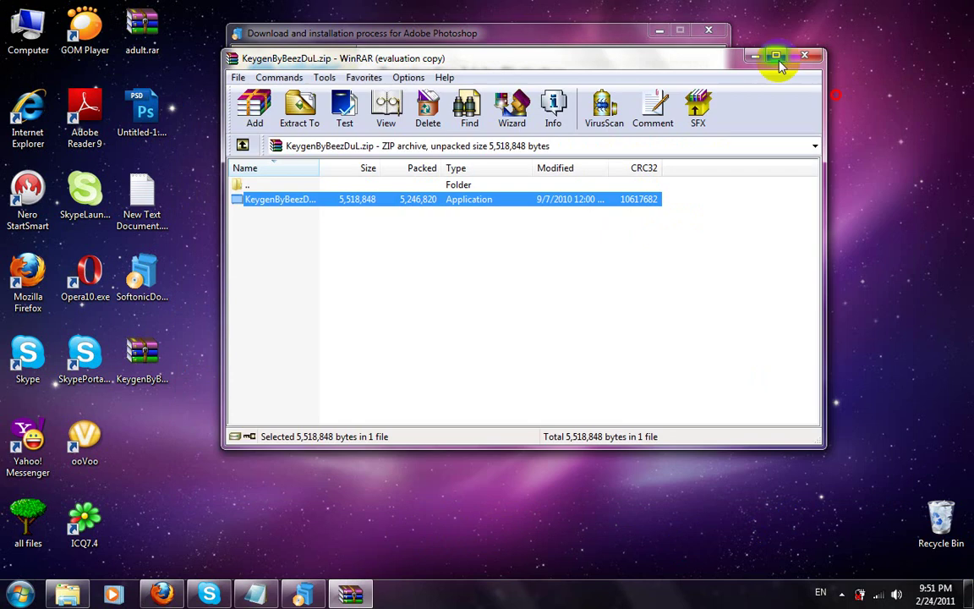
pyautogui.click(756, 57)
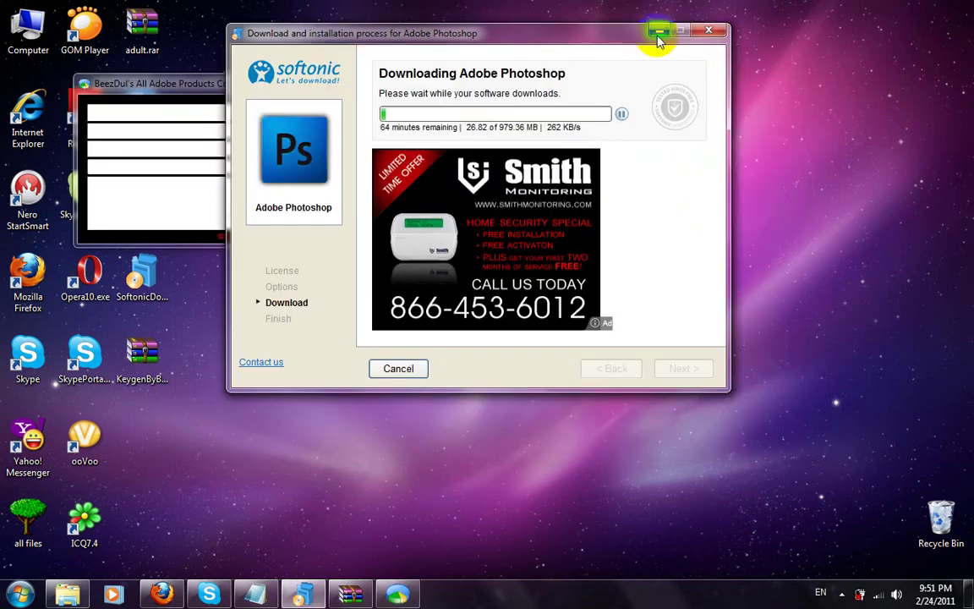
pyautogui.click(658, 33)
pyautogui.rightClick(384, 217)
pyautogui.click(414, 257)
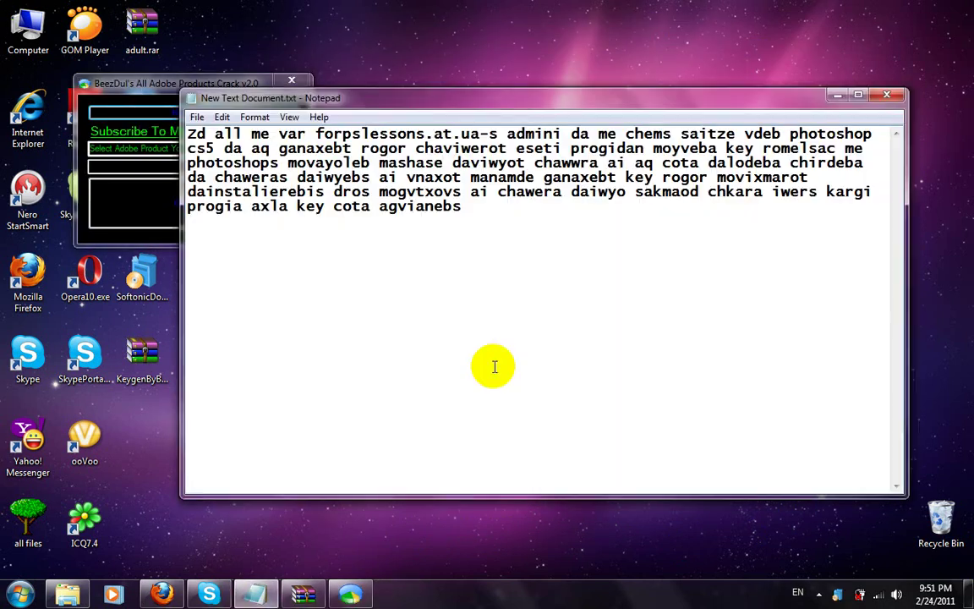
pyautogui.write('ai chai')
pyautogui.write('rto axla aq')
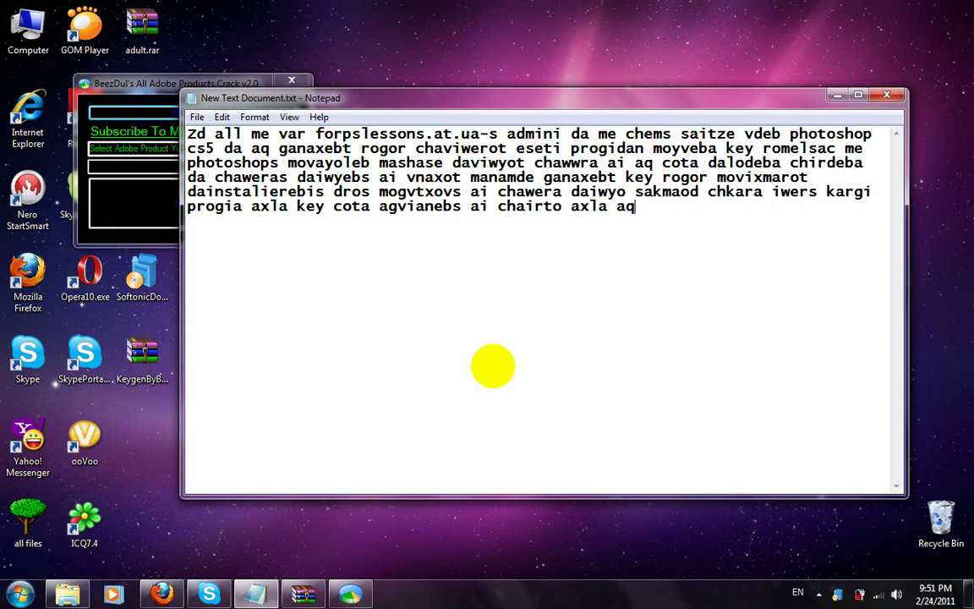
pyautogui.click(131, 224)
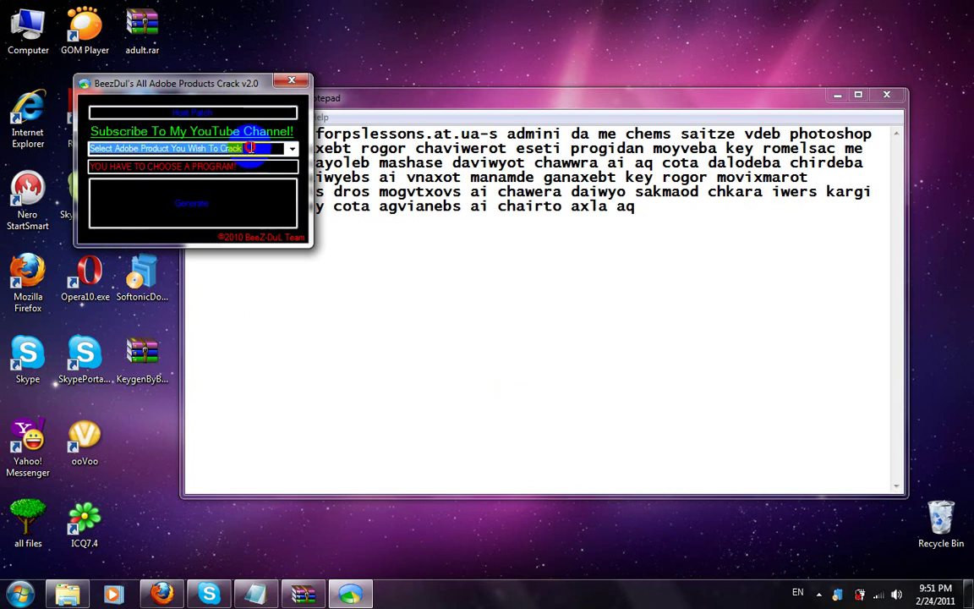
# Pick Photoshop CS5 Extended in the keygen and note 'virchevt photoshop cs5 extended da vawvebit ai aq'
pyautogui.click(296, 149)
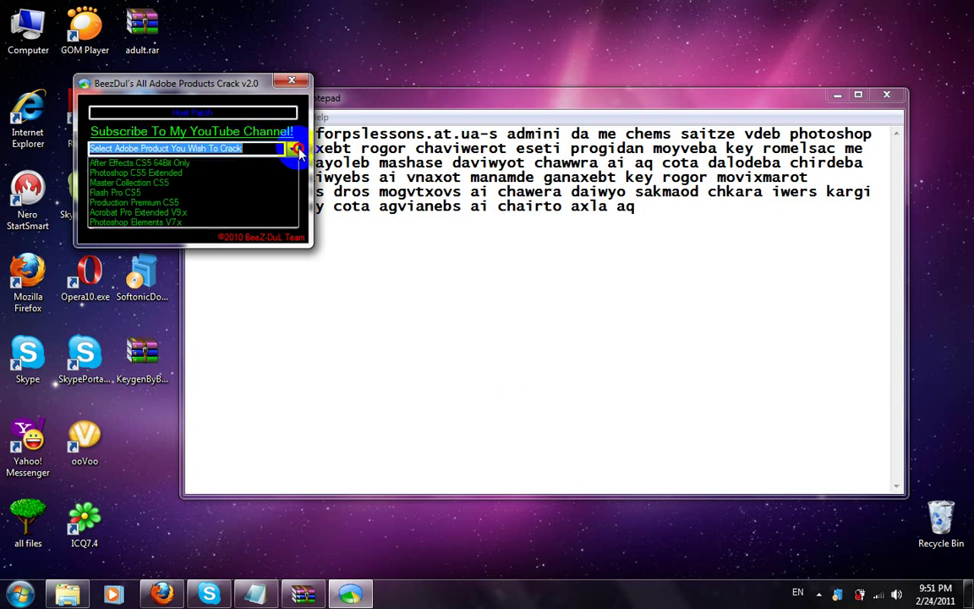
pyautogui.click(145, 173)
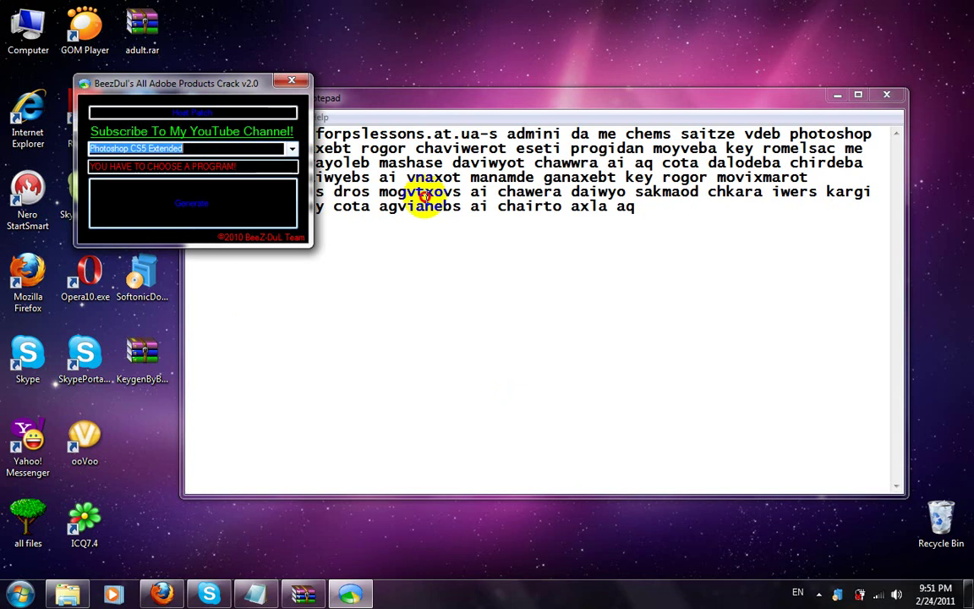
pyautogui.click(727, 243)
pyautogui.write('vir')
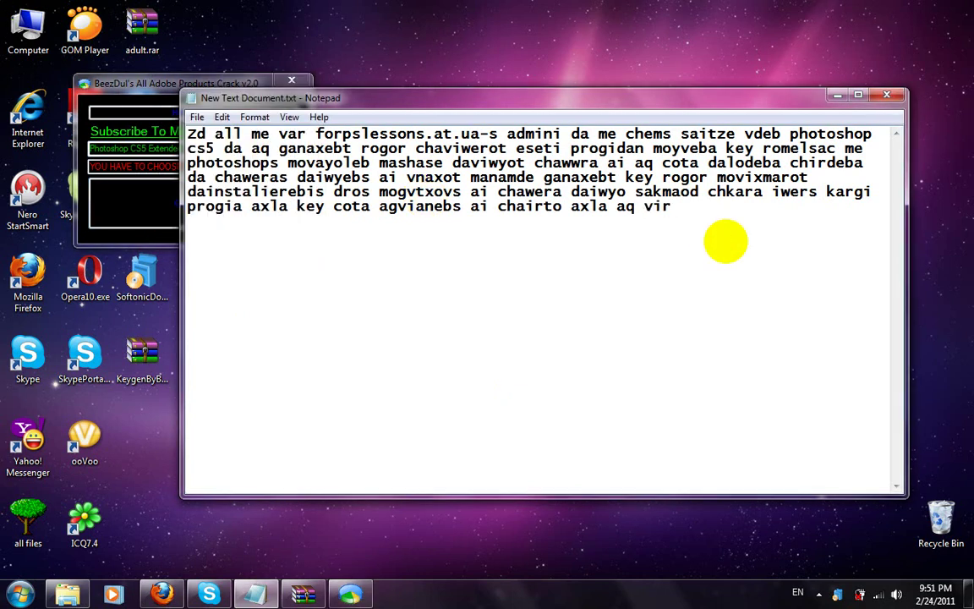
pyautogui.write('chevt phot')
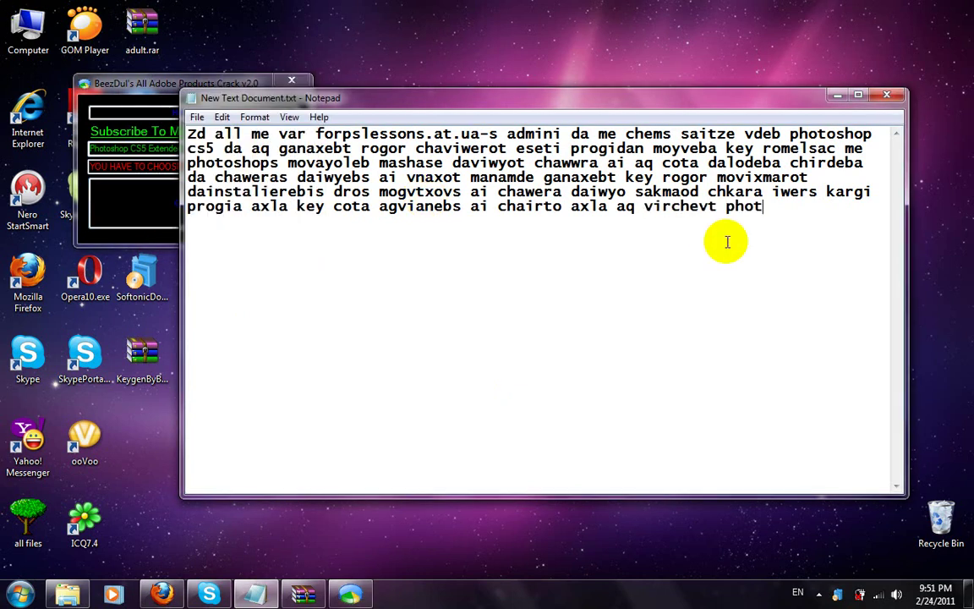
pyautogui.write('oshop cs')
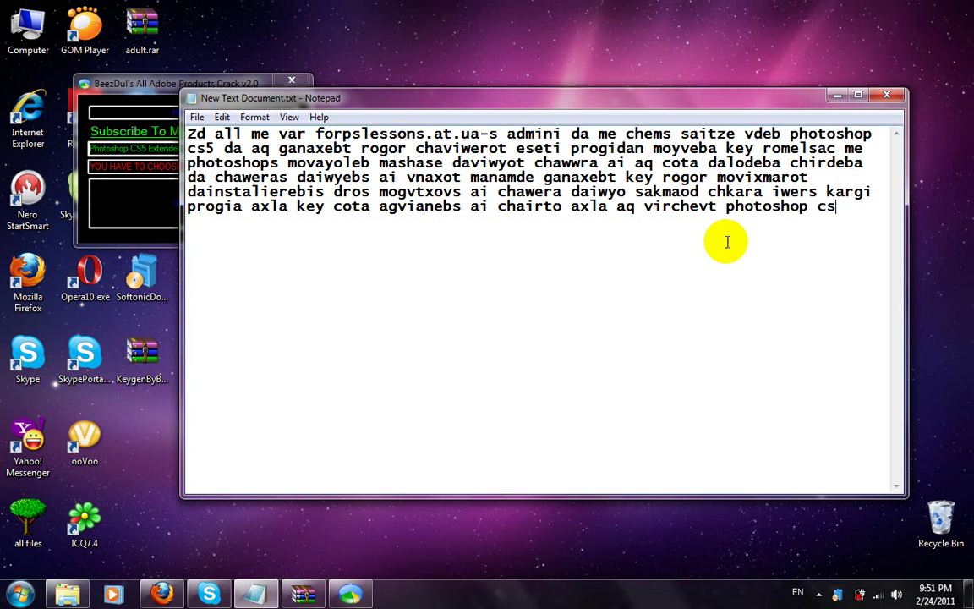
pyautogui.write('5 exte')
pyautogui.write('nded')
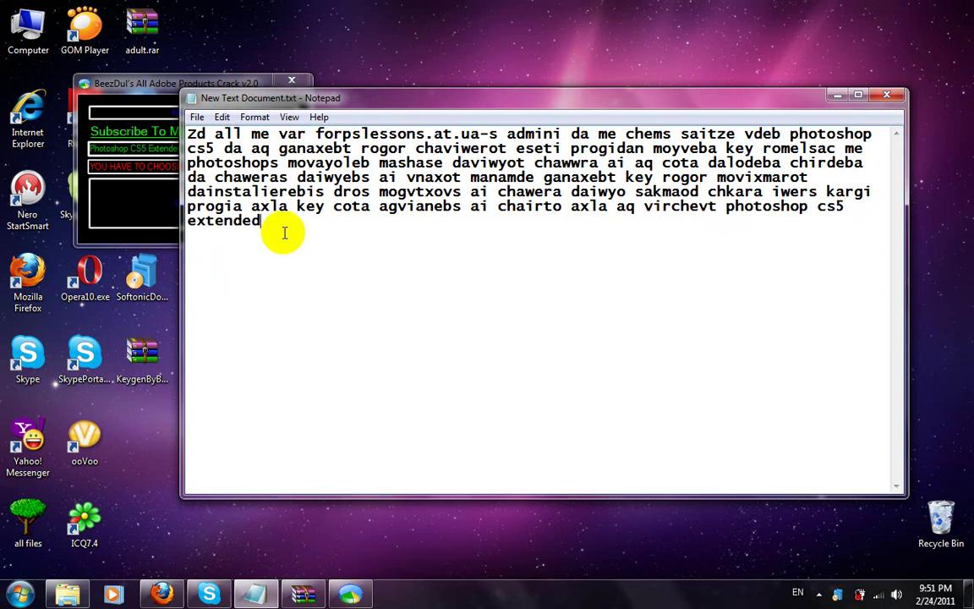
pyautogui.write(' da vawve')
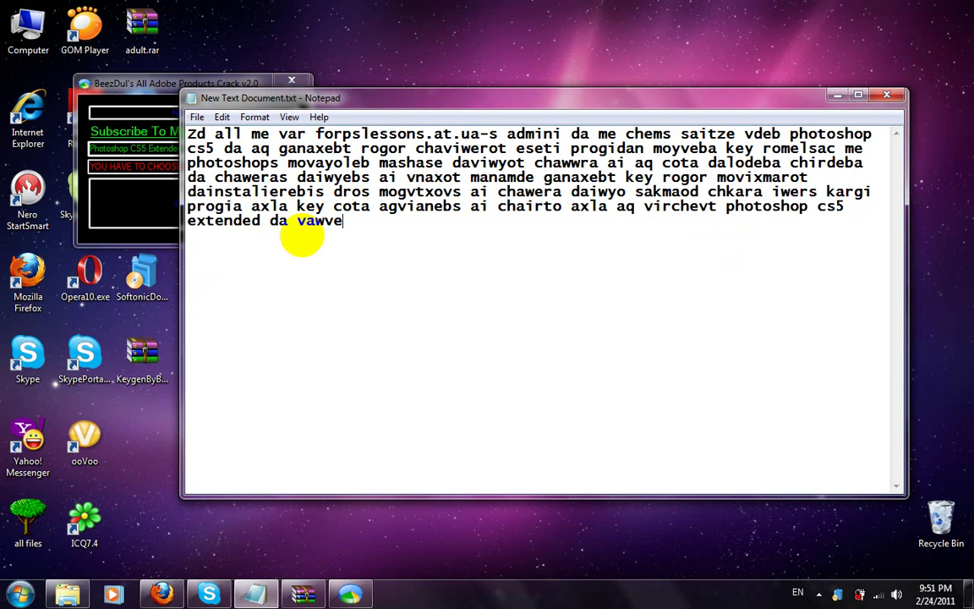
pyautogui.write('bit')
pyautogui.write(' ai aq')
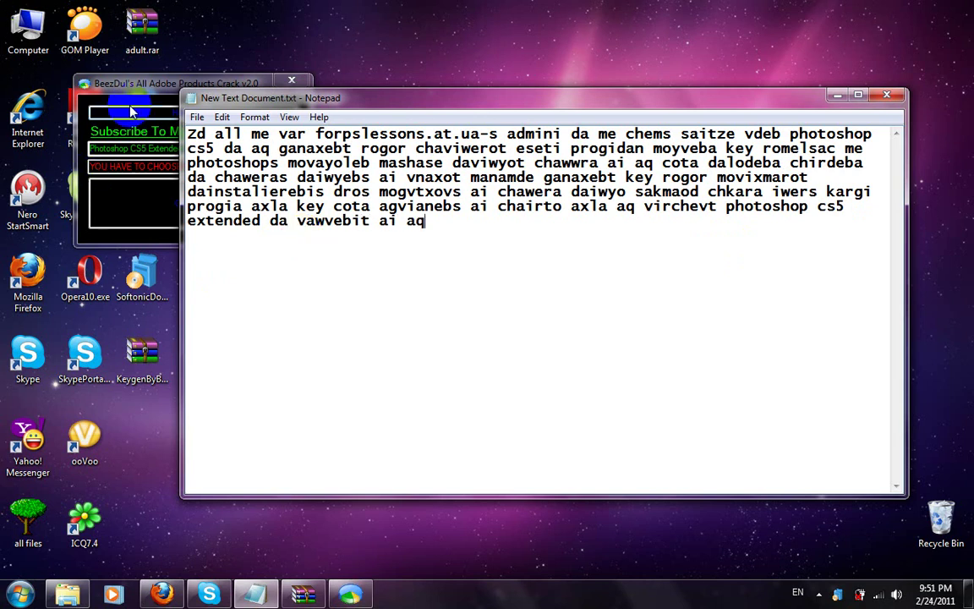
# Bring the BeezDul keygen window back to the front
pyautogui.click(154, 195)
# Generate the Photoshop CS5 Extended serial four times over, then go back to Notepad
pyautogui.click(169, 203)
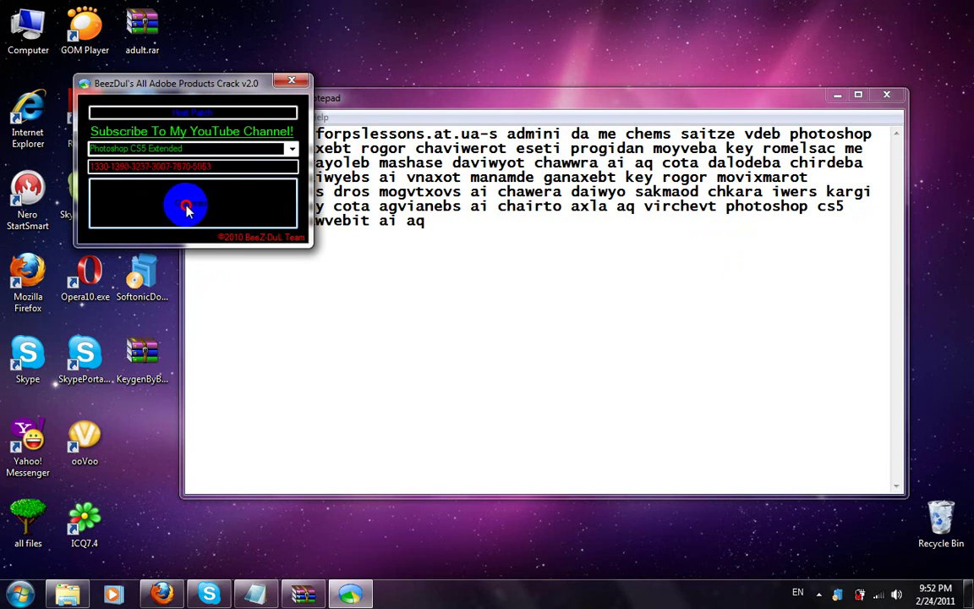
pyautogui.click(187, 211)
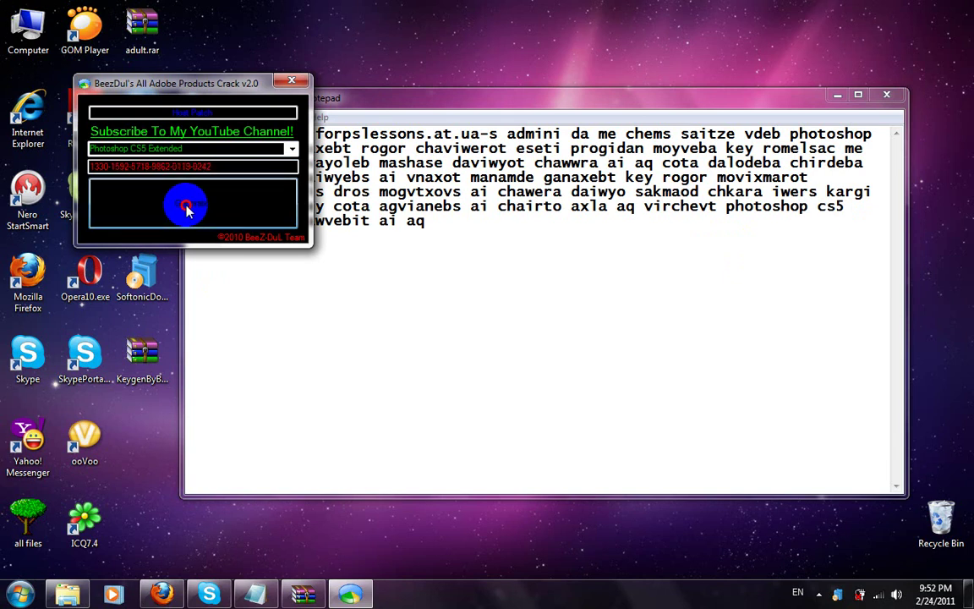
pyautogui.click(235, 201)
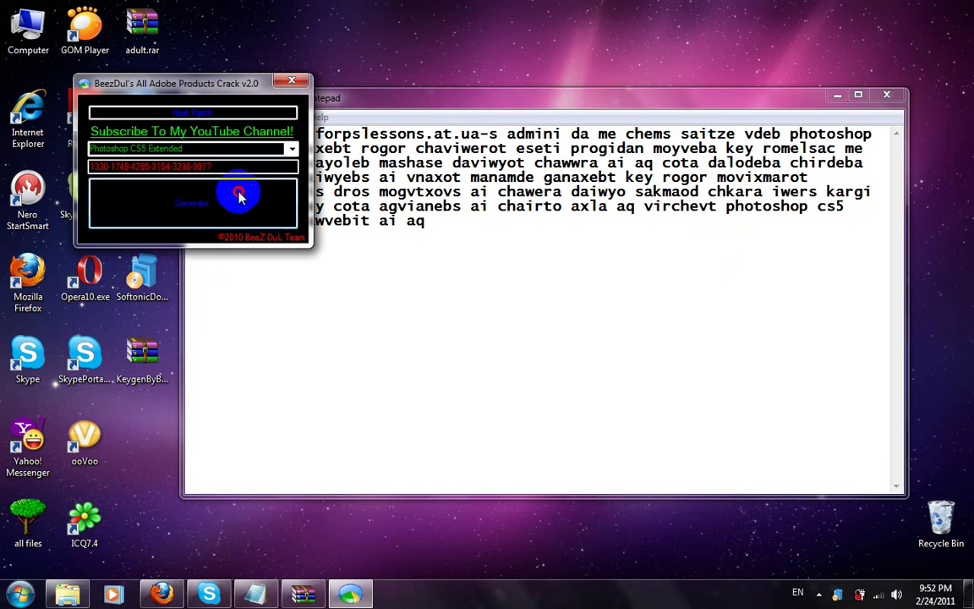
pyautogui.click(239, 197)
pyautogui.click(447, 274)
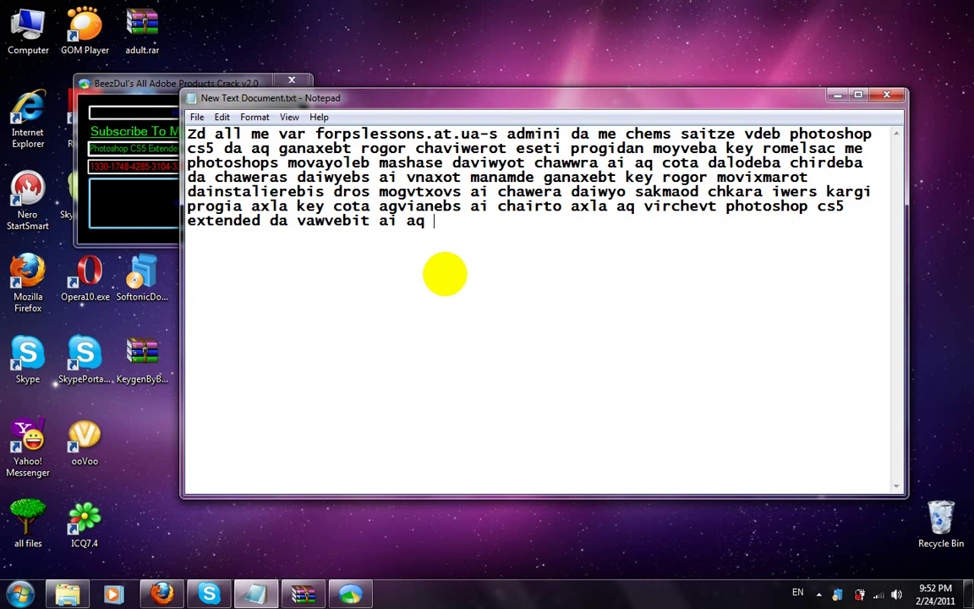
# End the note with 'sul es iyo imedia gaiget' and restore the Softonic Photoshop download from the tray
pyautogui.write('tavidan ra')
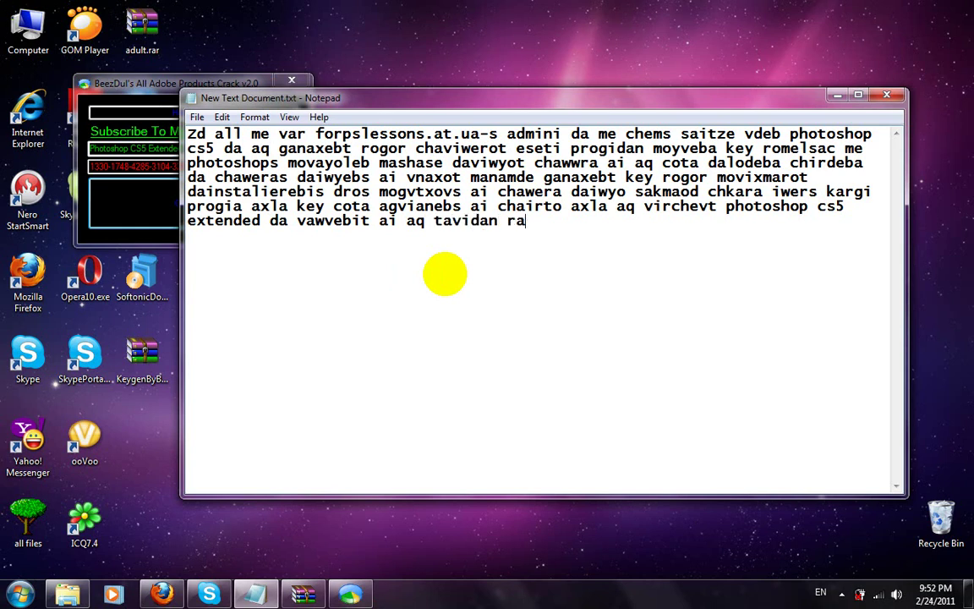
pyautogui.write('sac amoagde')
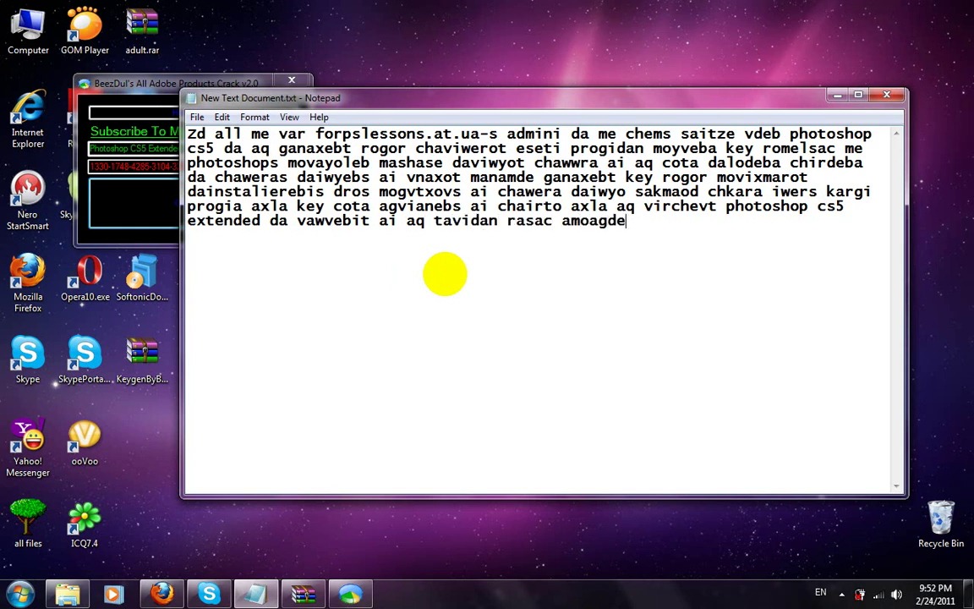
pyautogui.write('bs pirve')
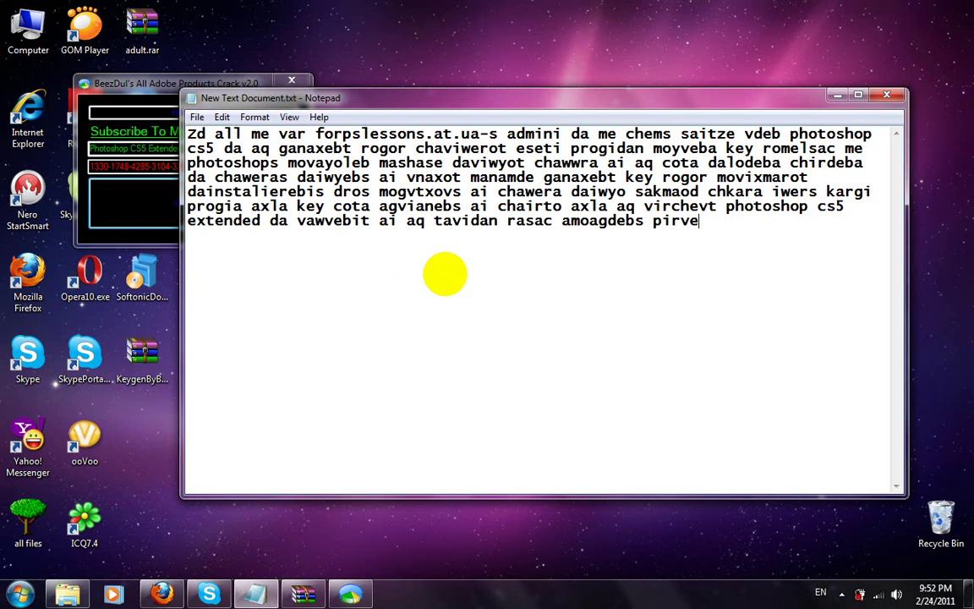
pyautogui.write('lad kods eg')
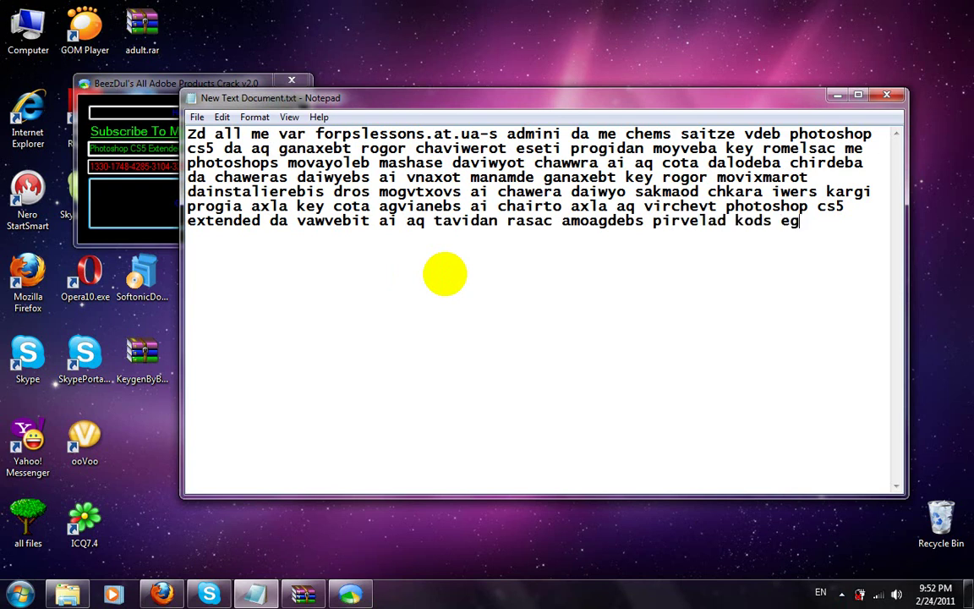
pyautogui.write(' chaweret')
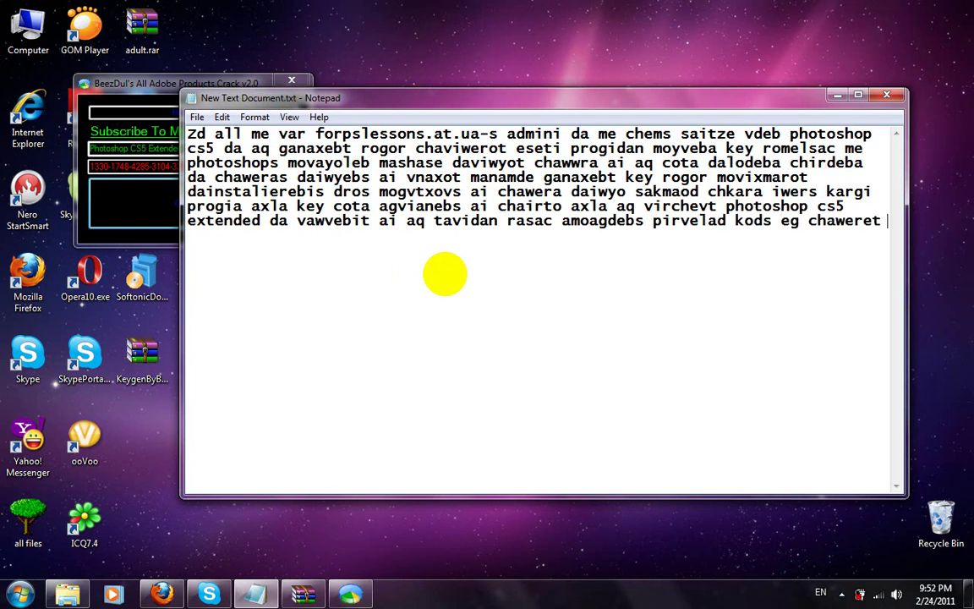
pyautogui.write(' key')
pyautogui.write('s adgilas')
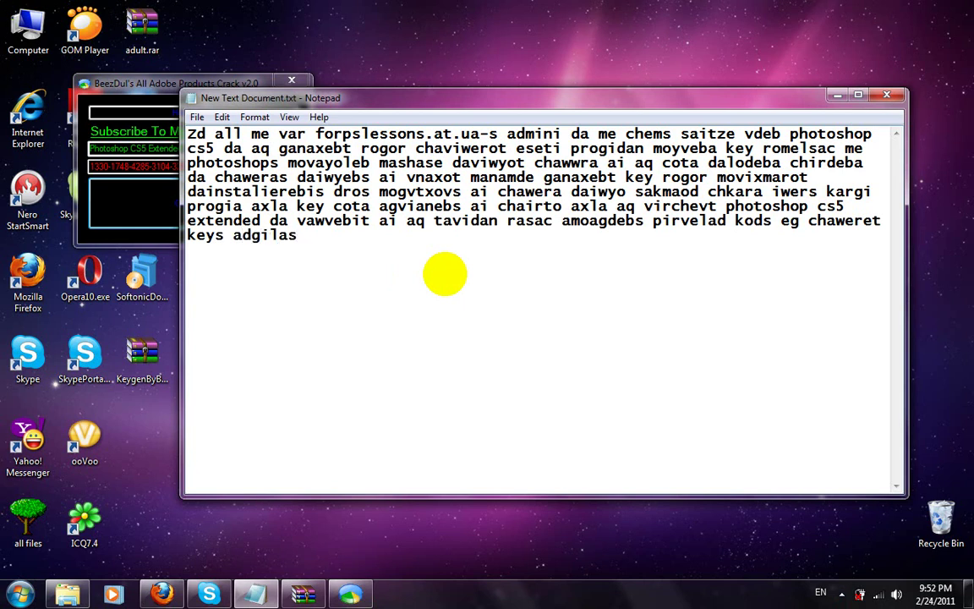
pyautogui.write(' sul es iy')
pyautogui.write('o imedia gai')
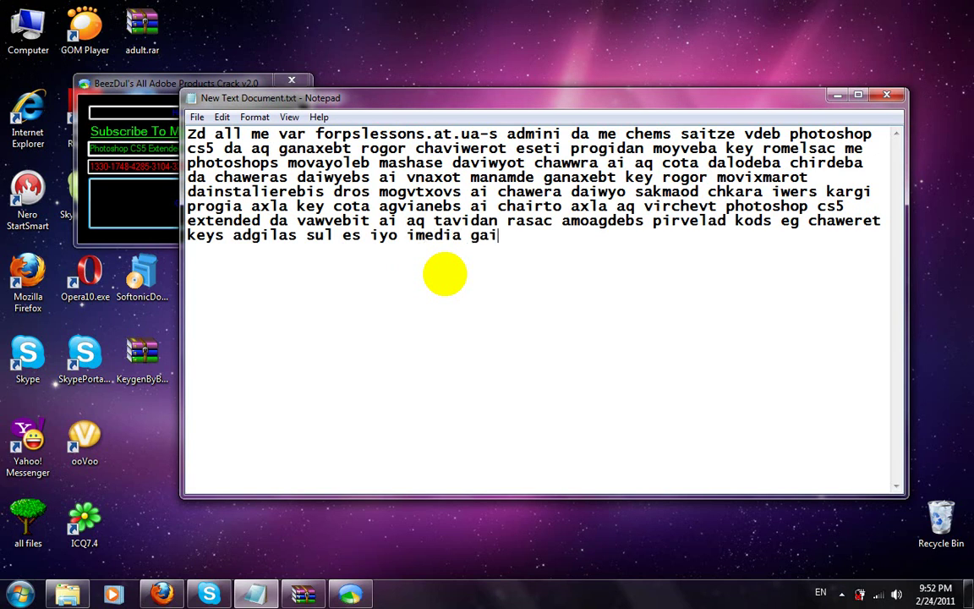
pyautogui.write('get')
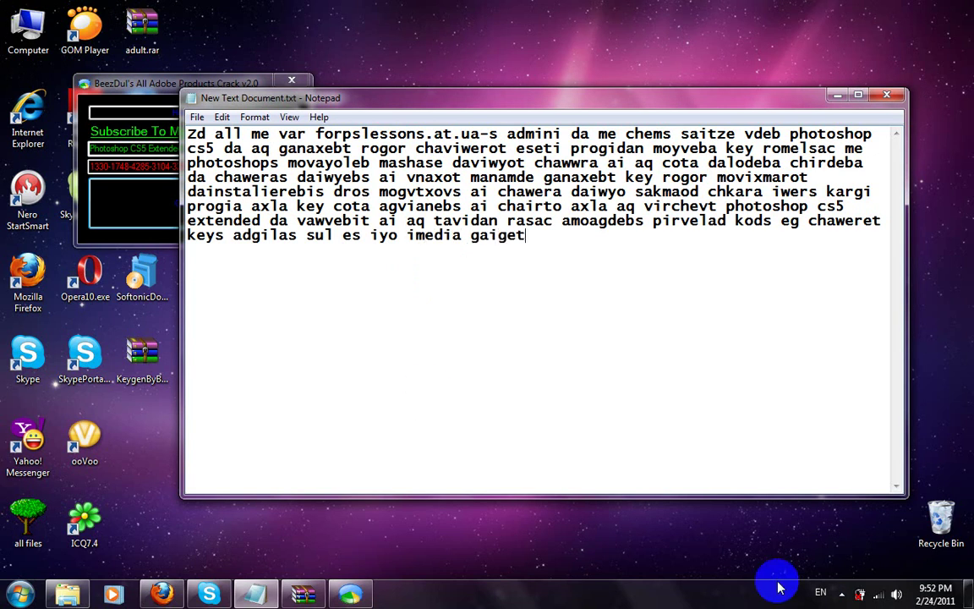
pyautogui.click(303, 592)
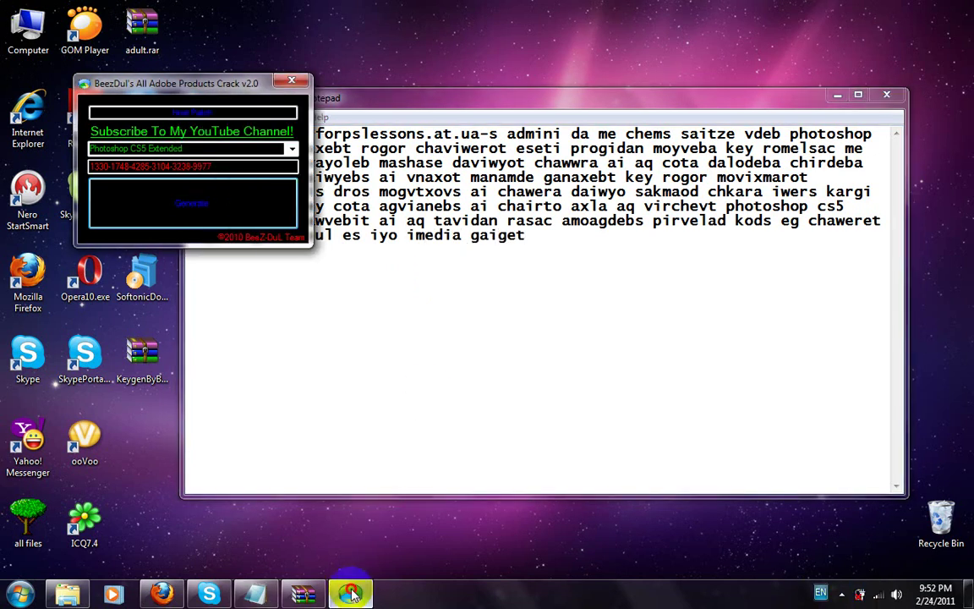
pyautogui.click(841, 593)
pyautogui.click(865, 515)
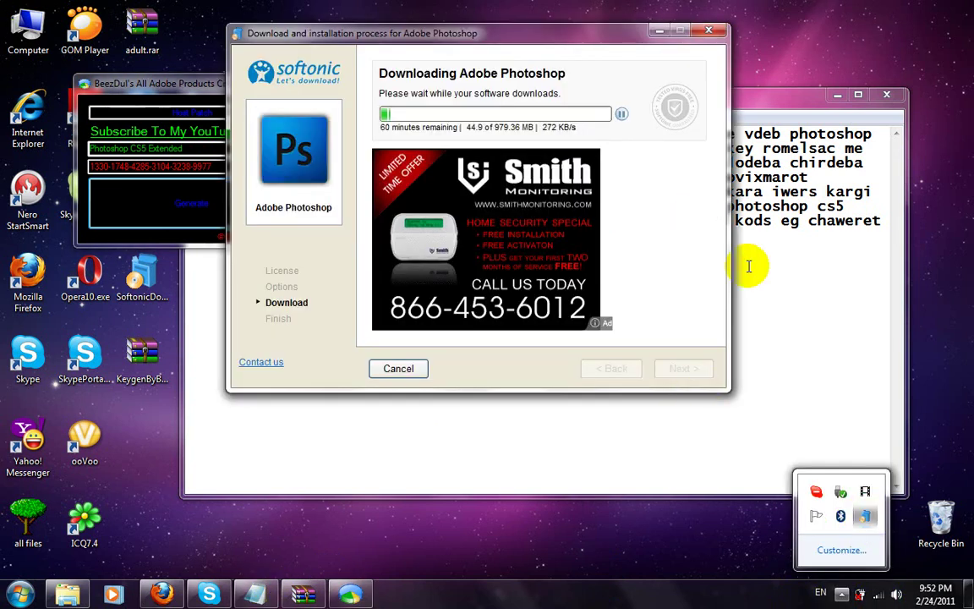